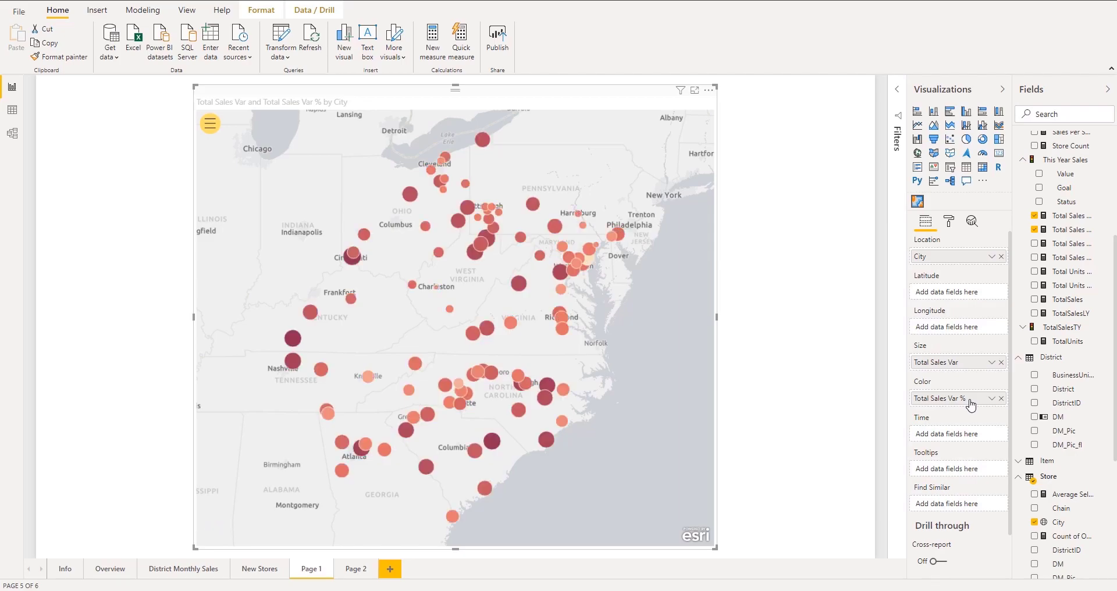
- Expand the ArcGIS toolbar using the menu button at the map's top-left
click(210, 124)
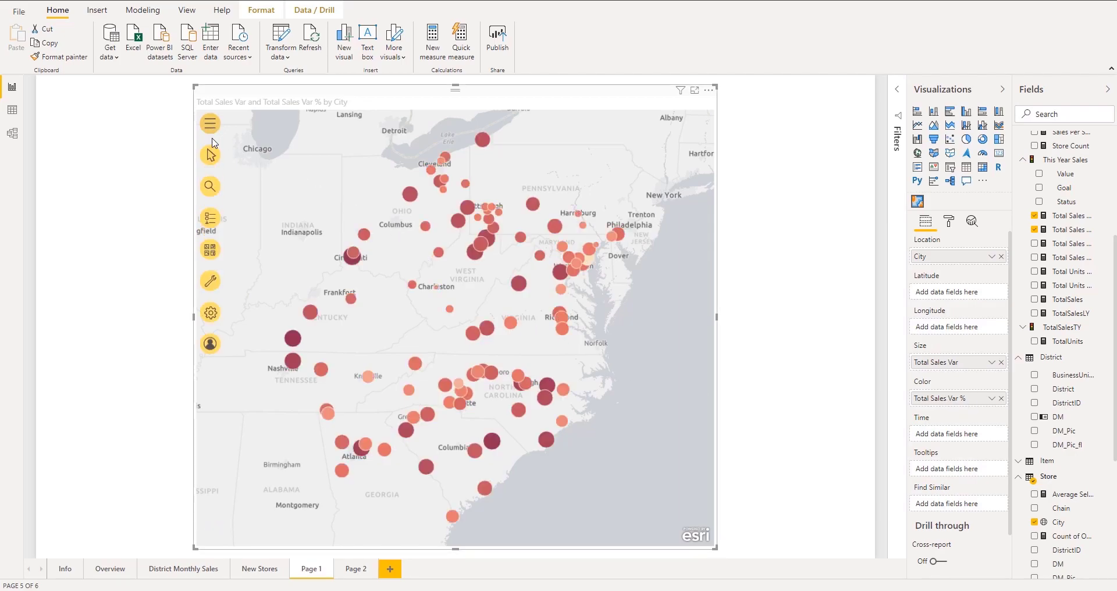
- In the City layer's symbology, try square and diamond symbols, then revert to circles
click(211, 222)
click(350, 143)
click(323, 160)
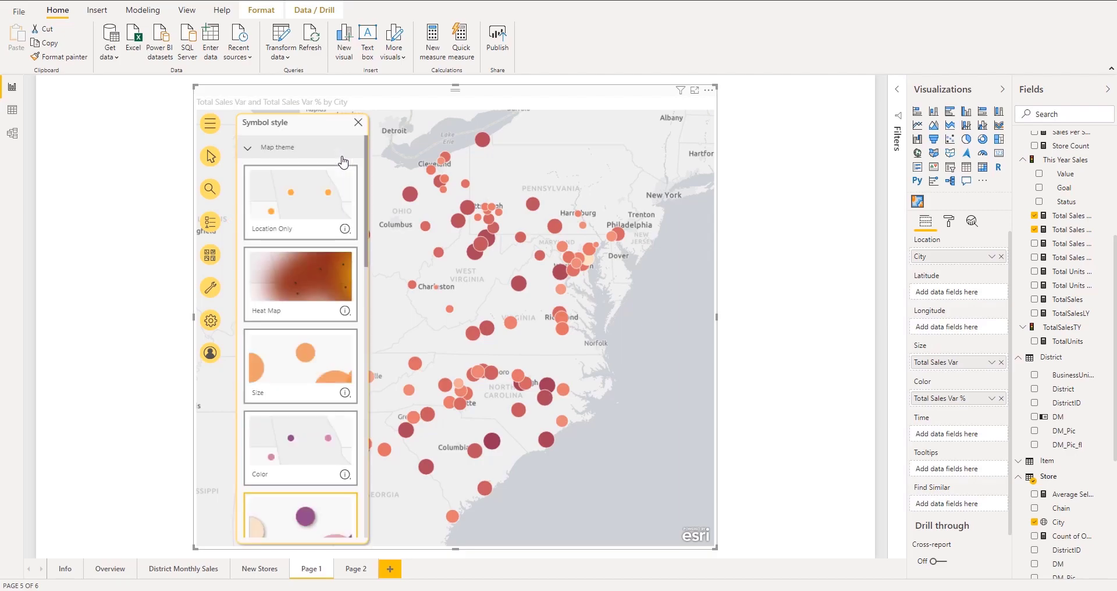
drag(366, 174, 376, 370)
click(256, 227)
click(306, 227)
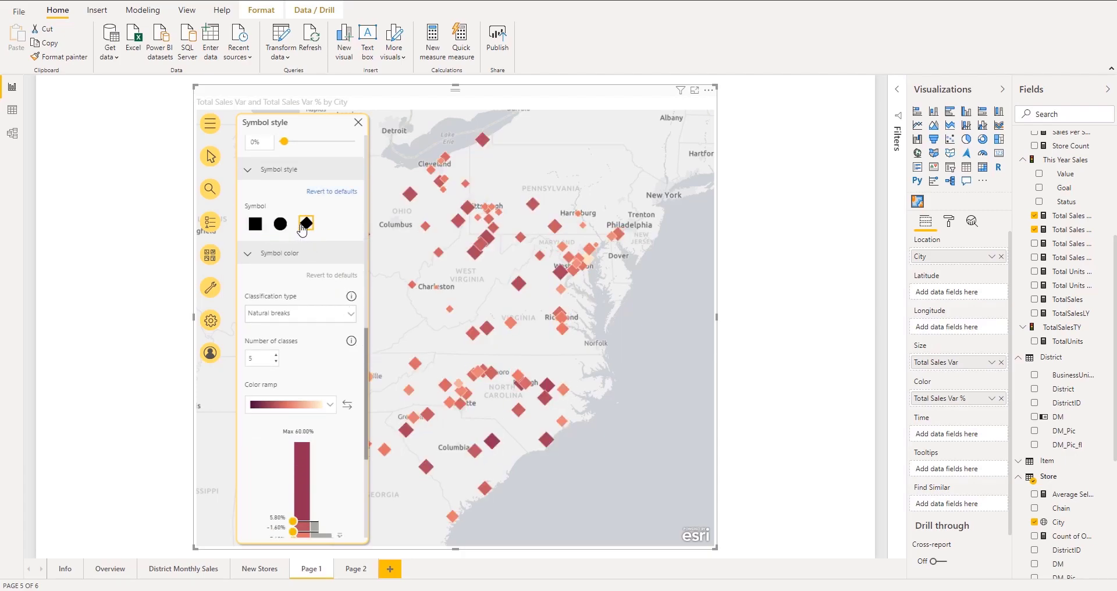
click(281, 225)
- Apply the purple colour ramp to the city bubbles
scroll(338, 277, down, 4)
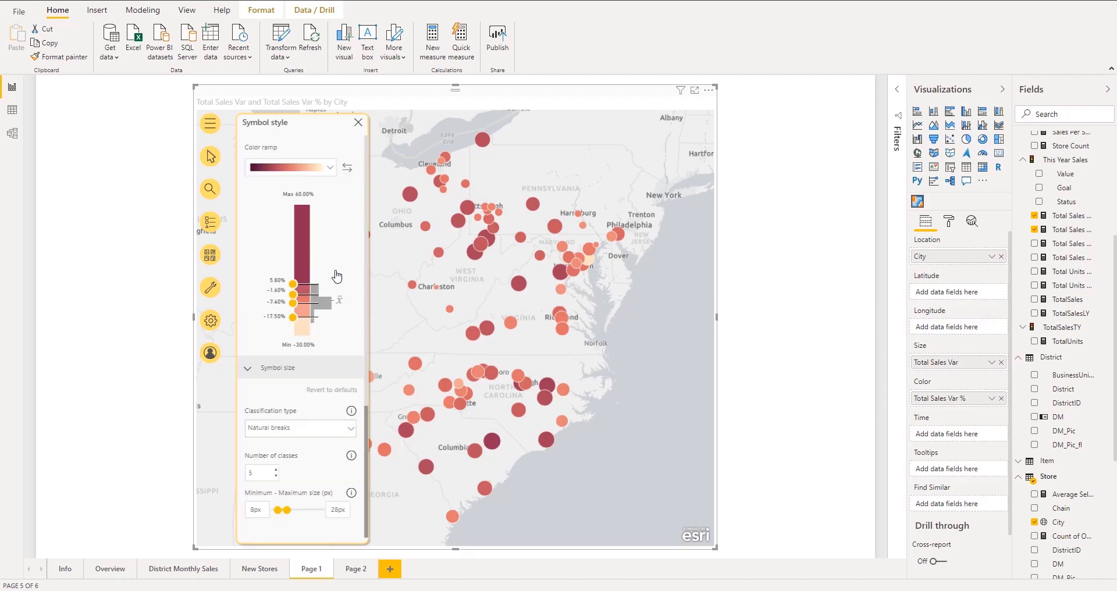
click(330, 169)
scroll(320, 204, down, 3)
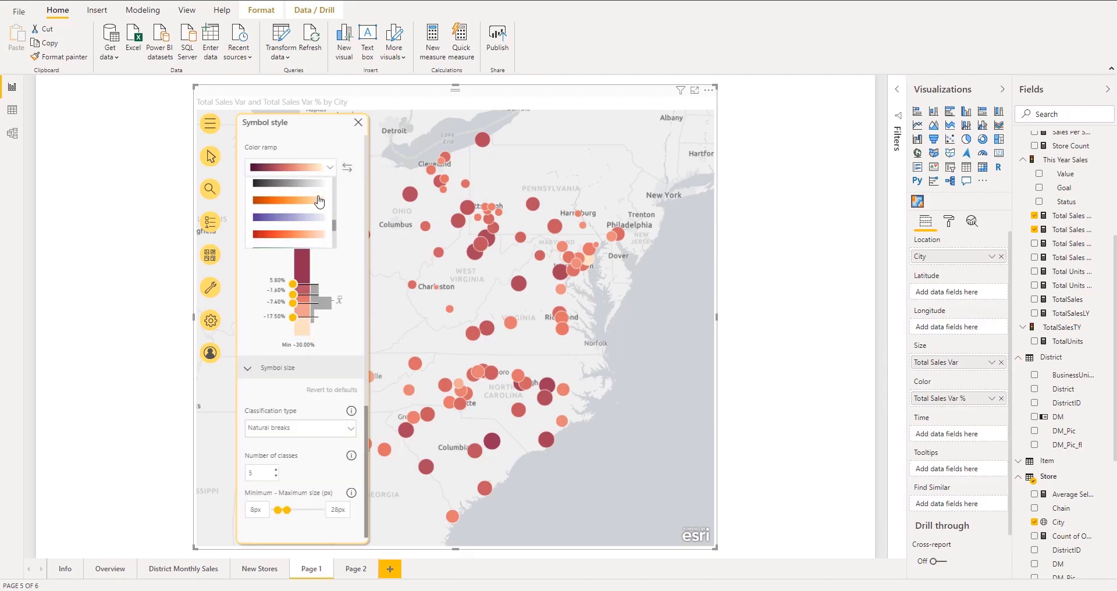
click(293, 215)
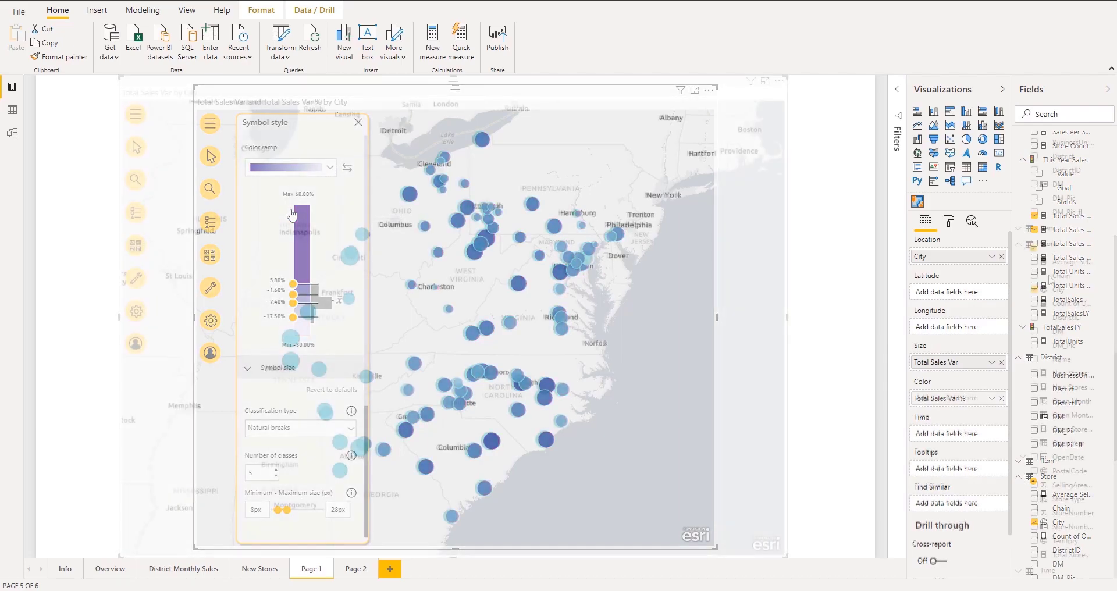
- Colour store points by Chain, then style City as a heat map sized by Total Sales
drag(961, 355, 945, 402)
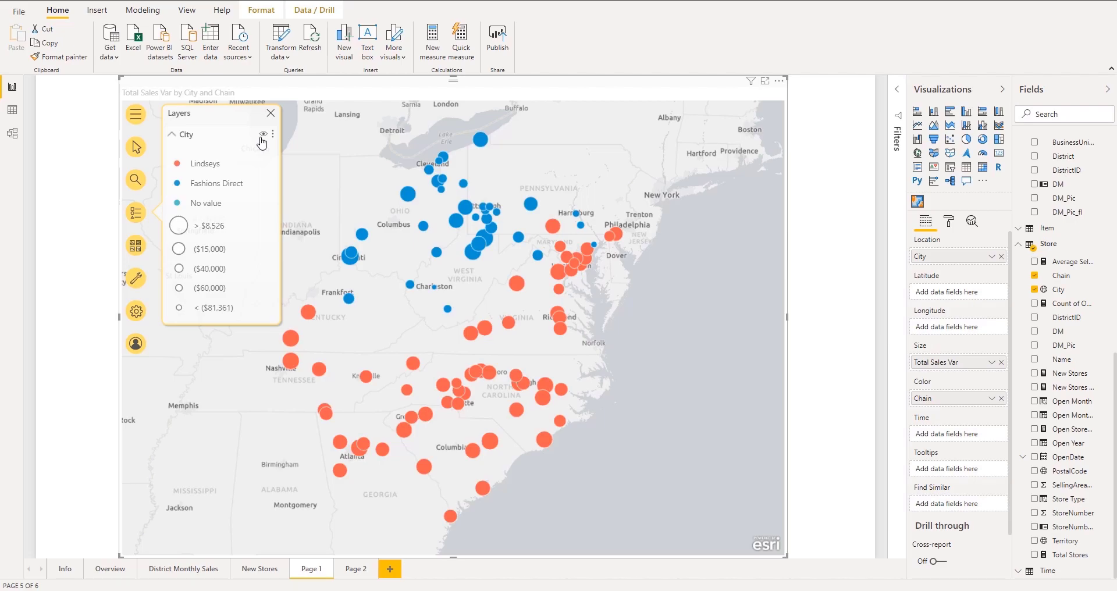
click(275, 136)
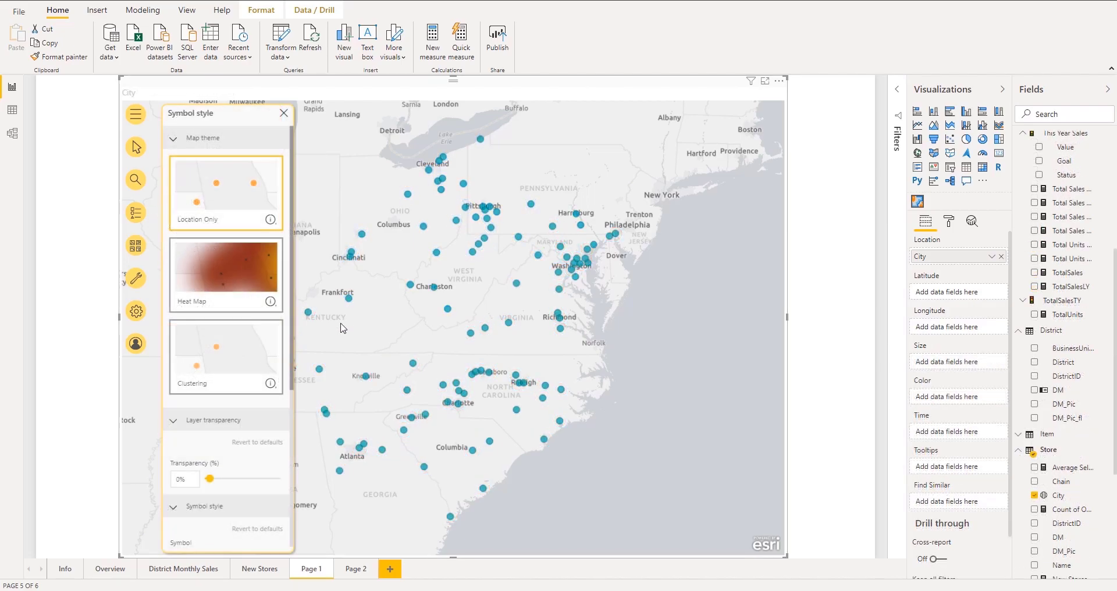
click(243, 283)
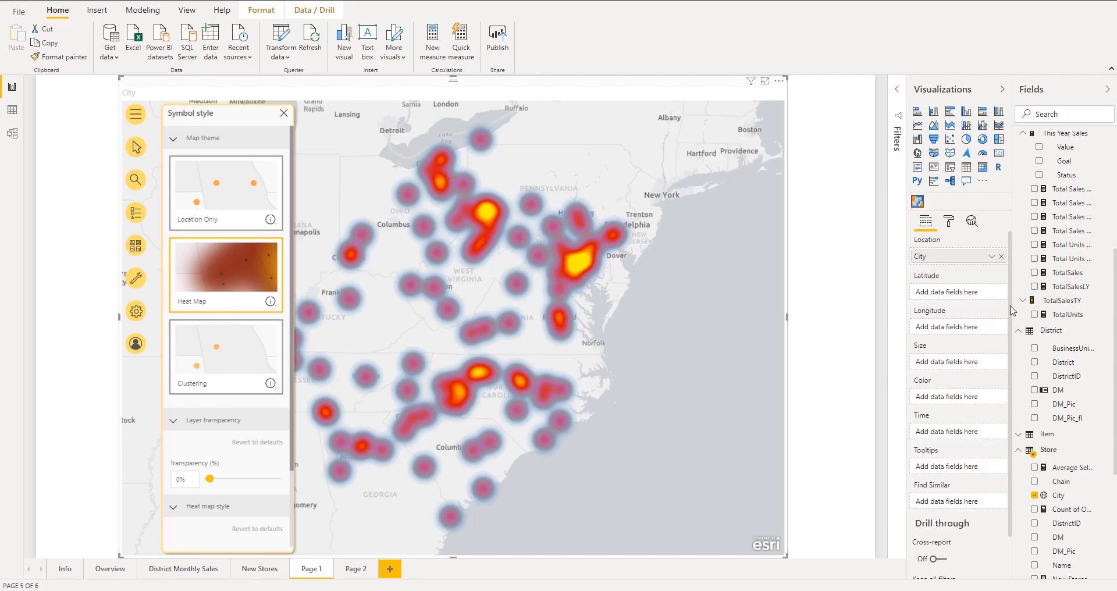
drag(1020, 252, 952, 363)
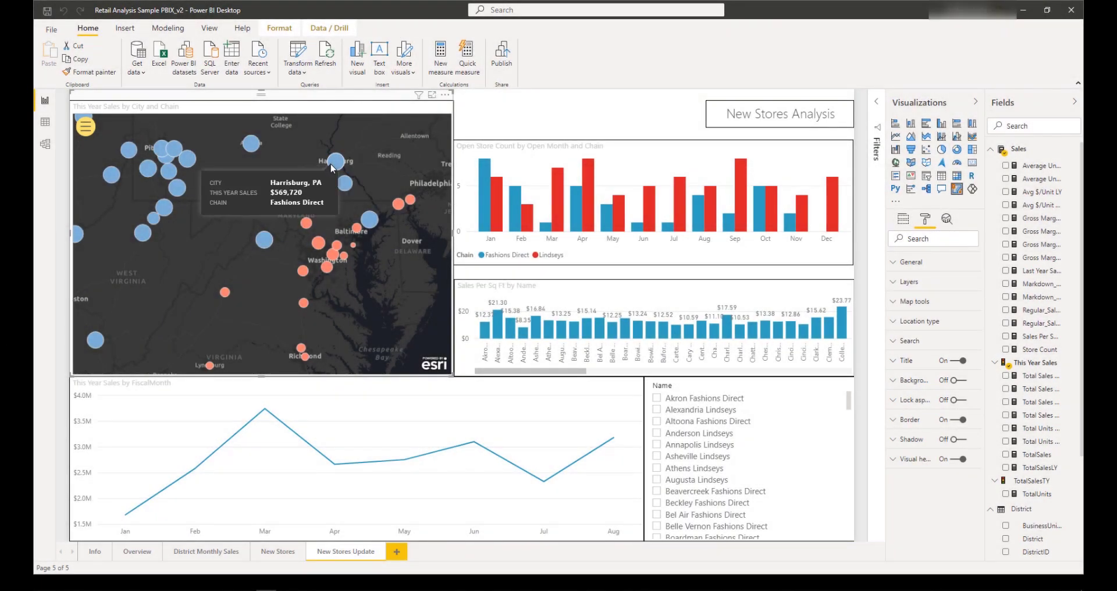
- Cross-filter by the Harrisburg, Abingdon and Winchester stores, clear the selection, then enter focus mode
click(334, 167)
click(370, 220)
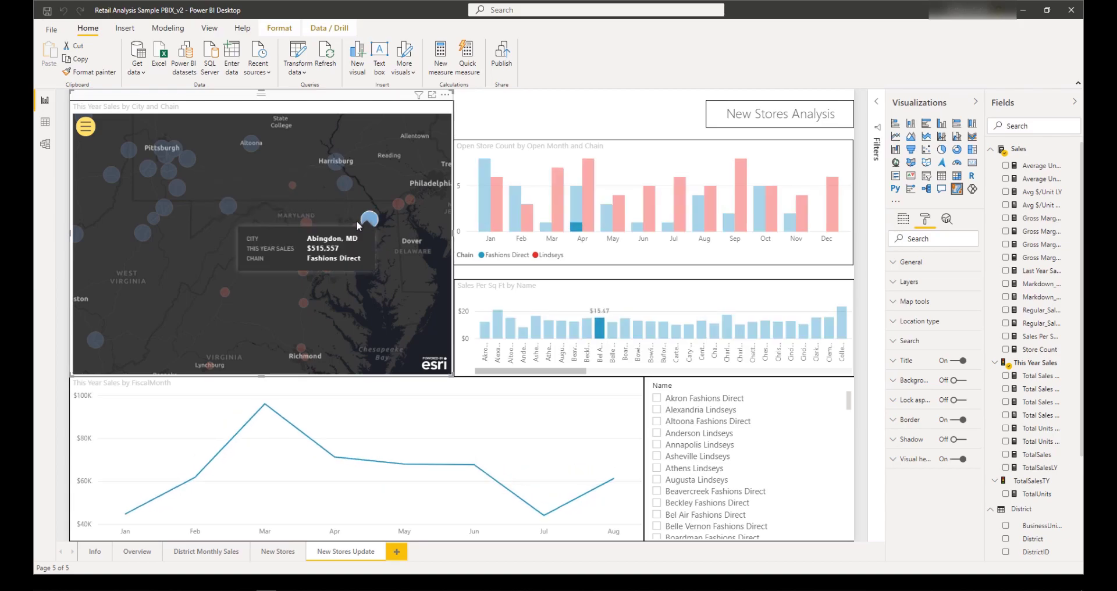
click(269, 243)
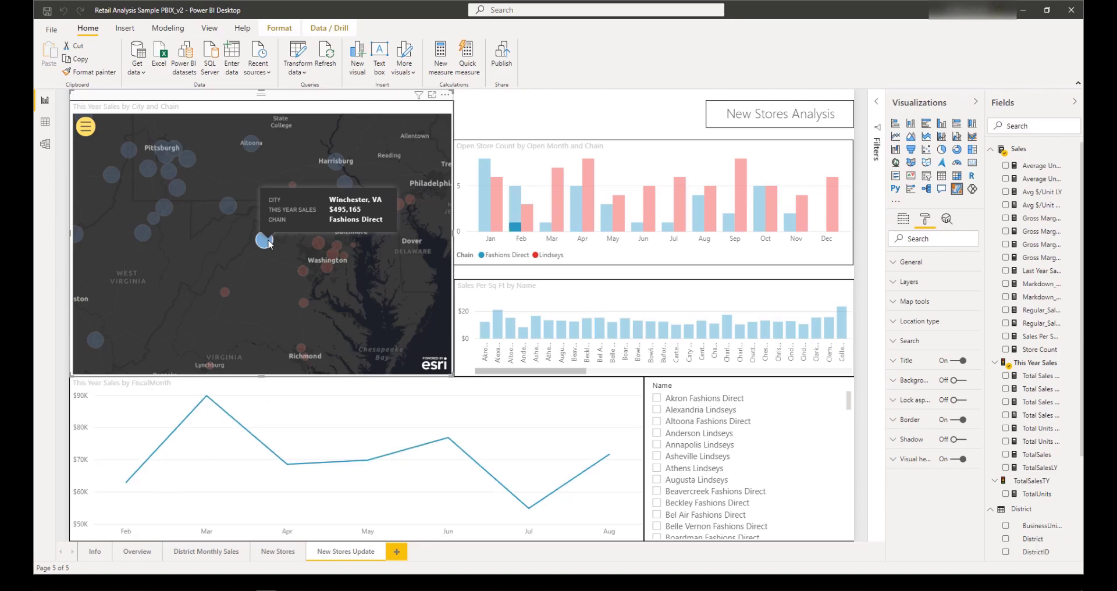
click(219, 249)
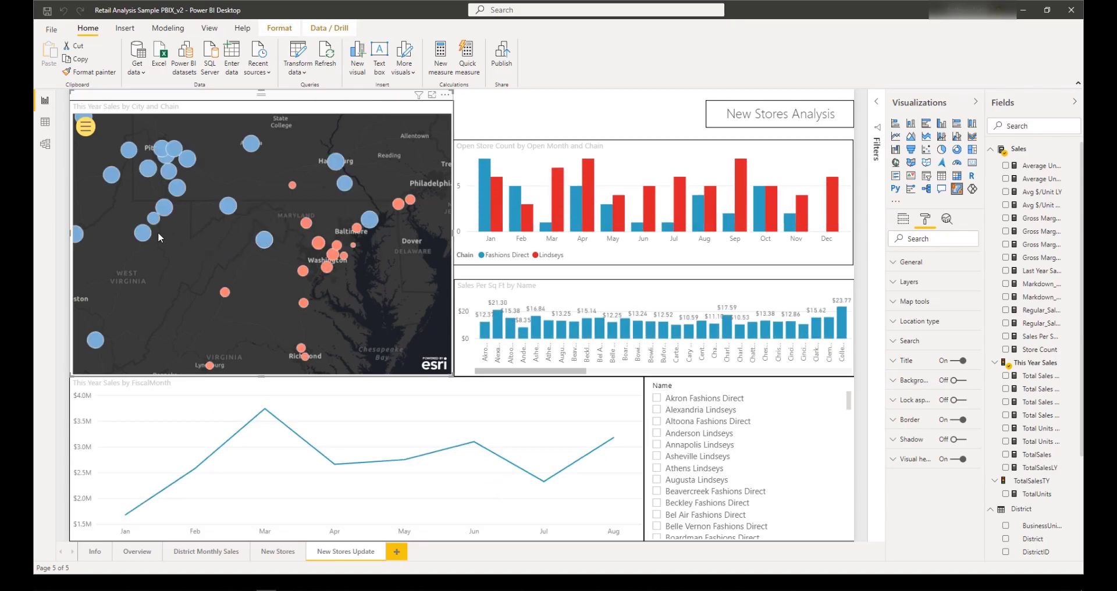
click(432, 96)
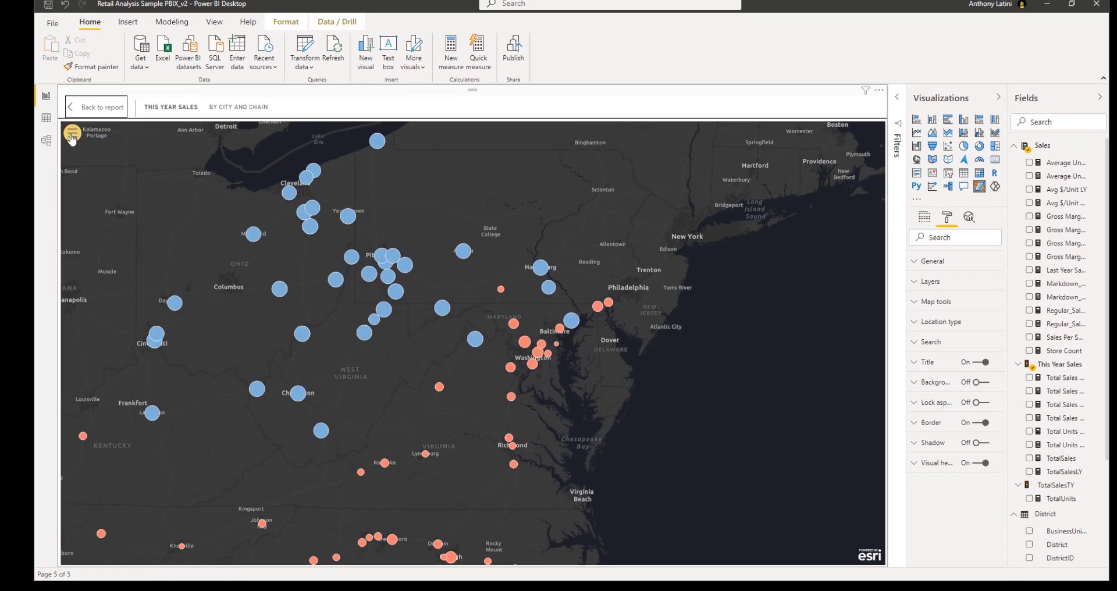
- Start the Drive time analysis tool and pick a first store as a starting location
click(70, 139)
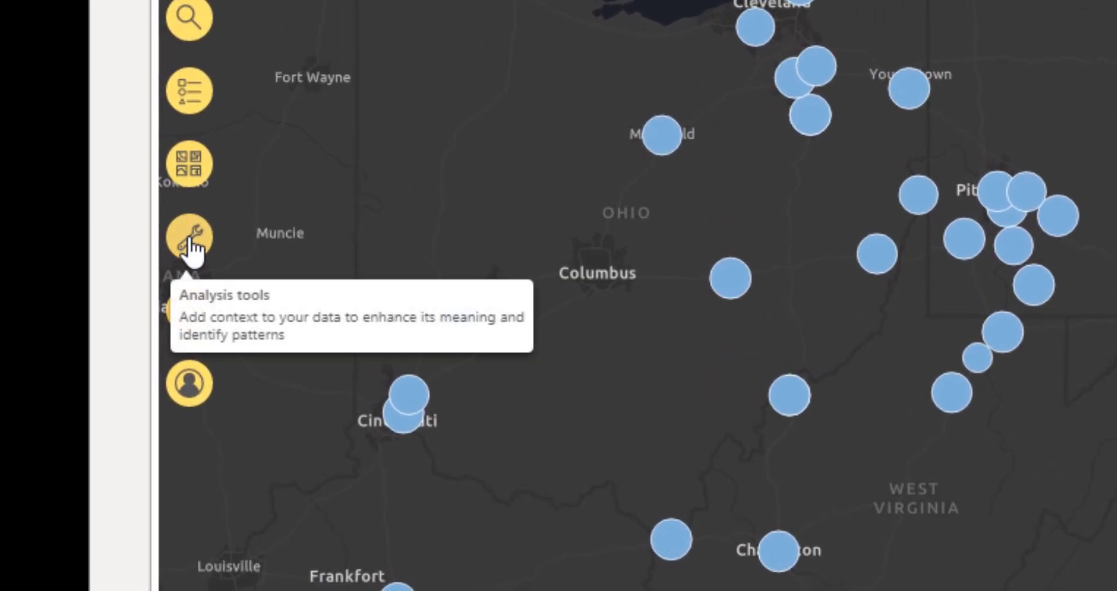
click(190, 245)
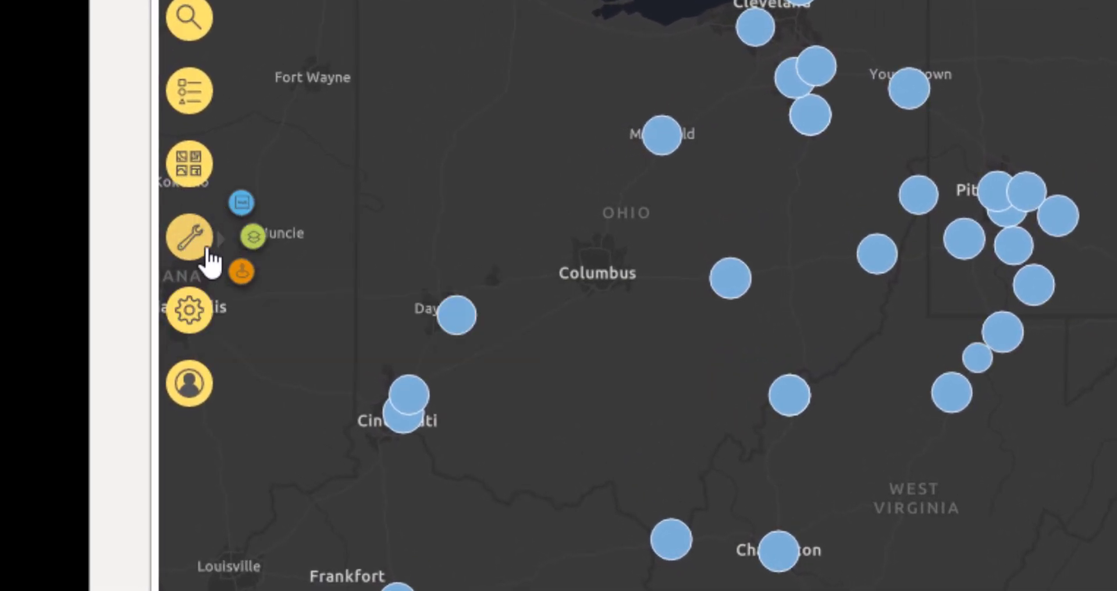
click(241, 272)
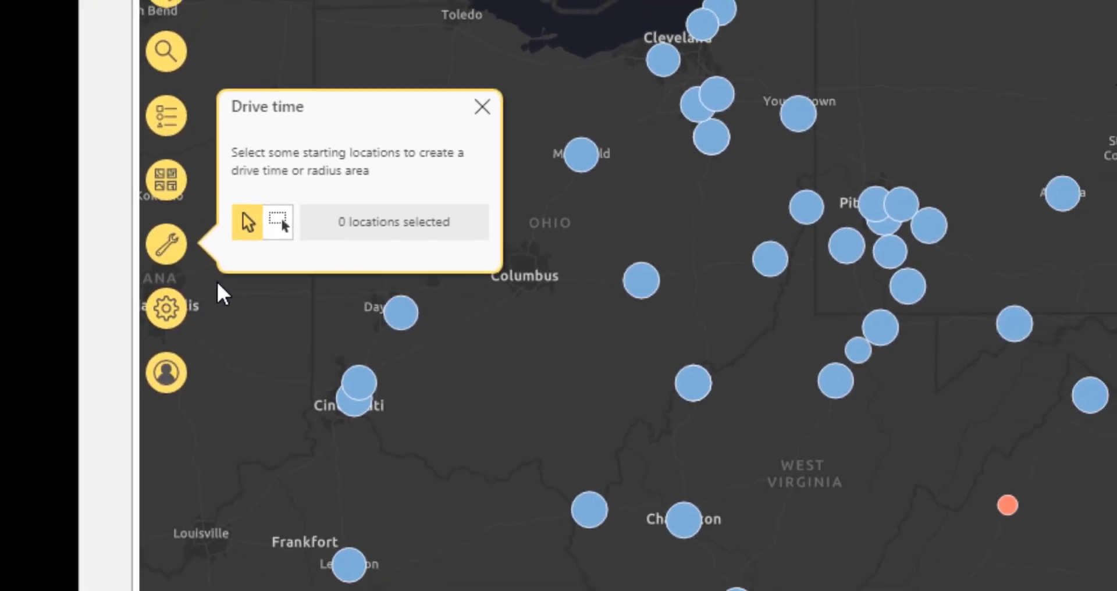
click(693, 383)
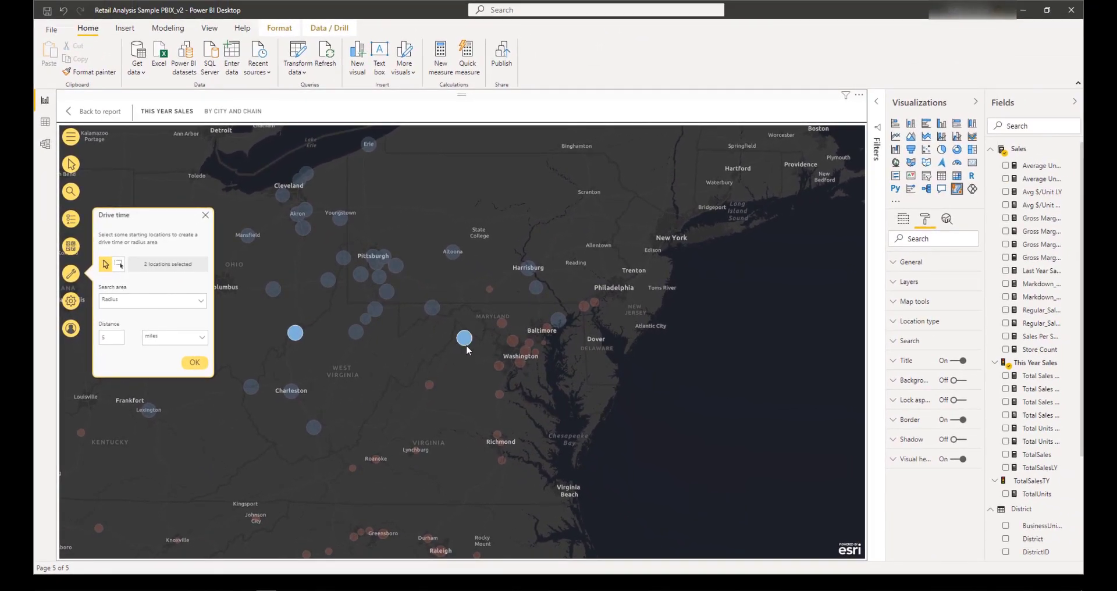
- Select five stores near Cleveland and Youngstown and create 25-mile radius areas in miles
click(456, 254)
drag(360, 235, 405, 267)
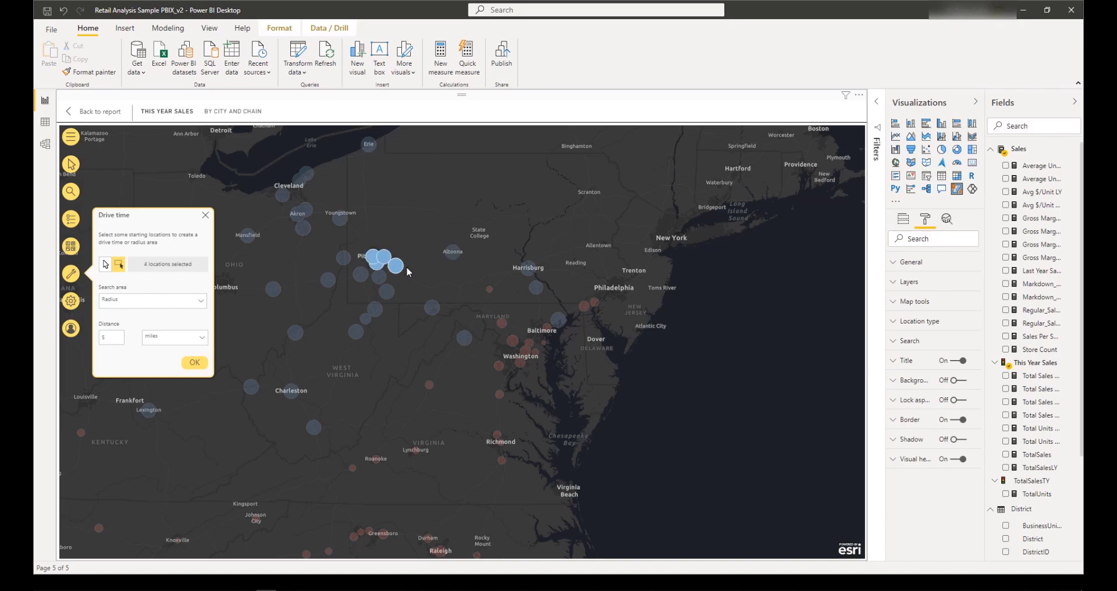
click(536, 289)
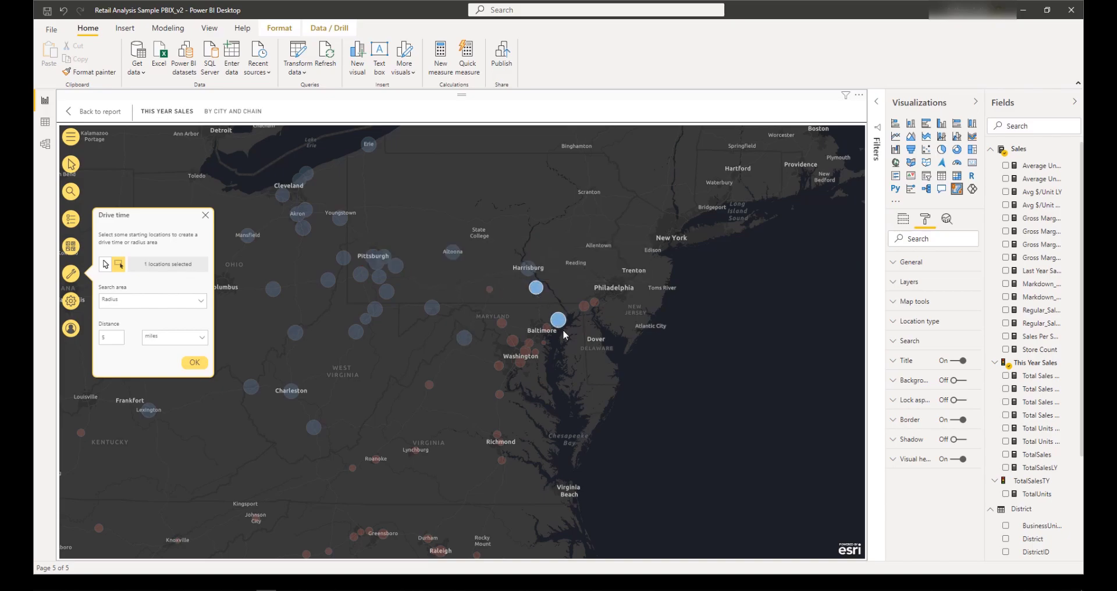
drag(352, 198, 232, 248)
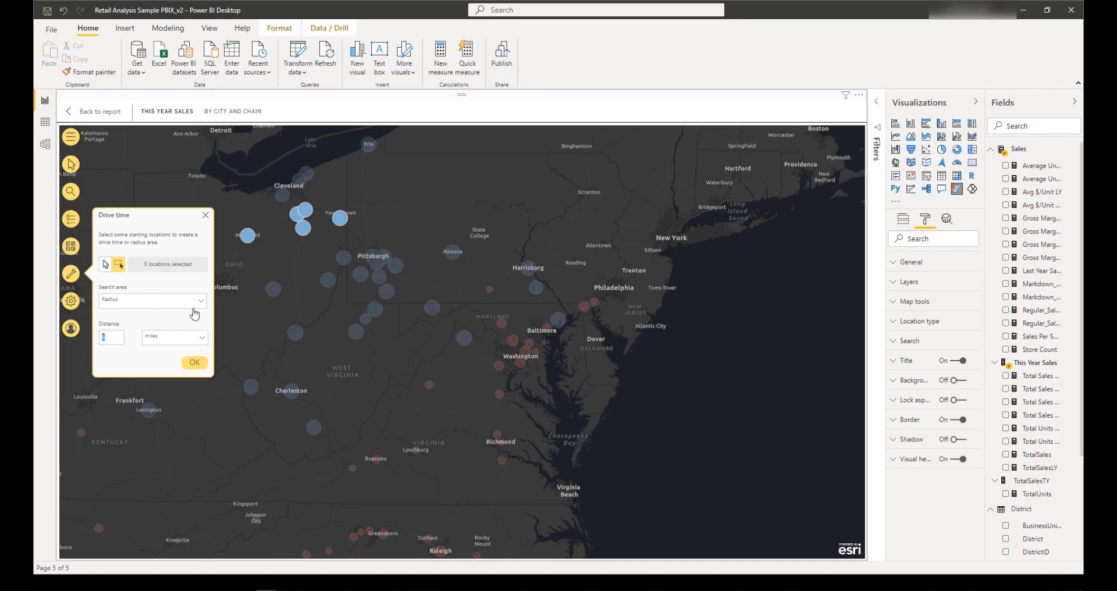
click(187, 339)
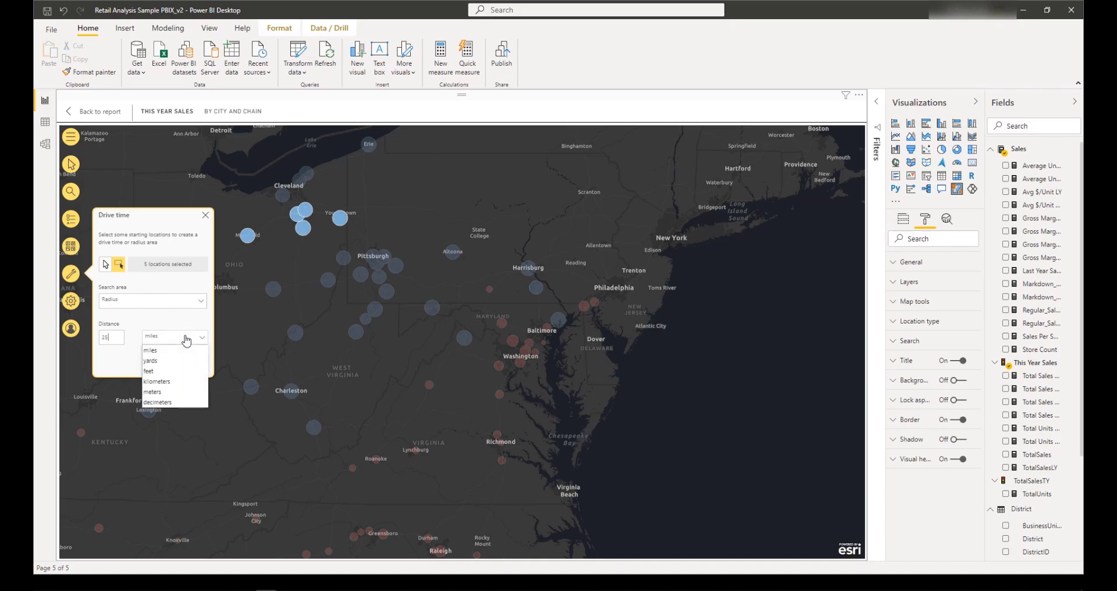
click(187, 339)
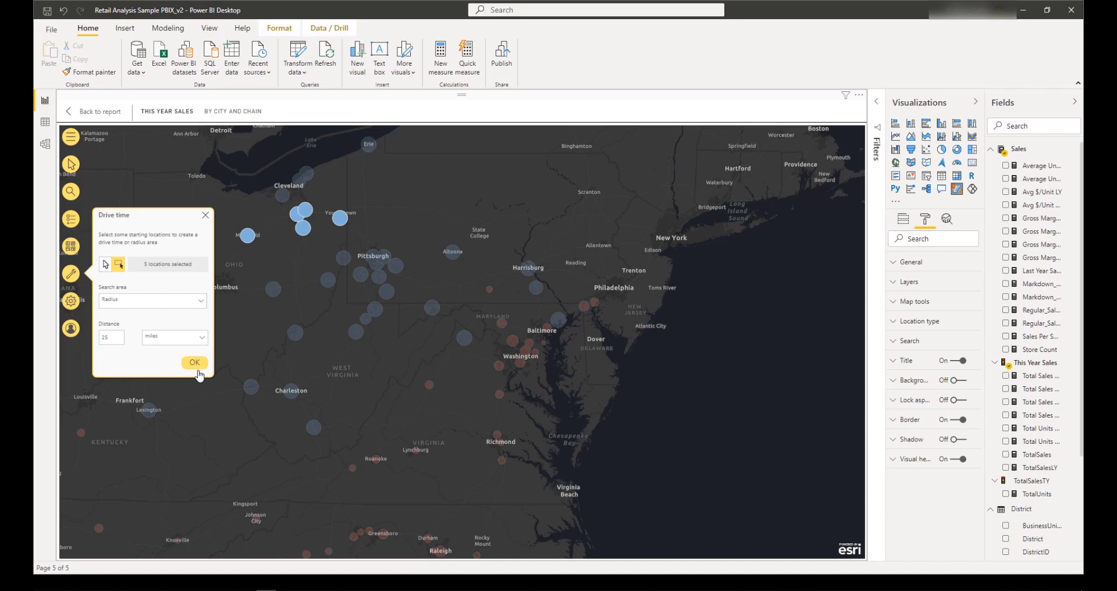
click(195, 363)
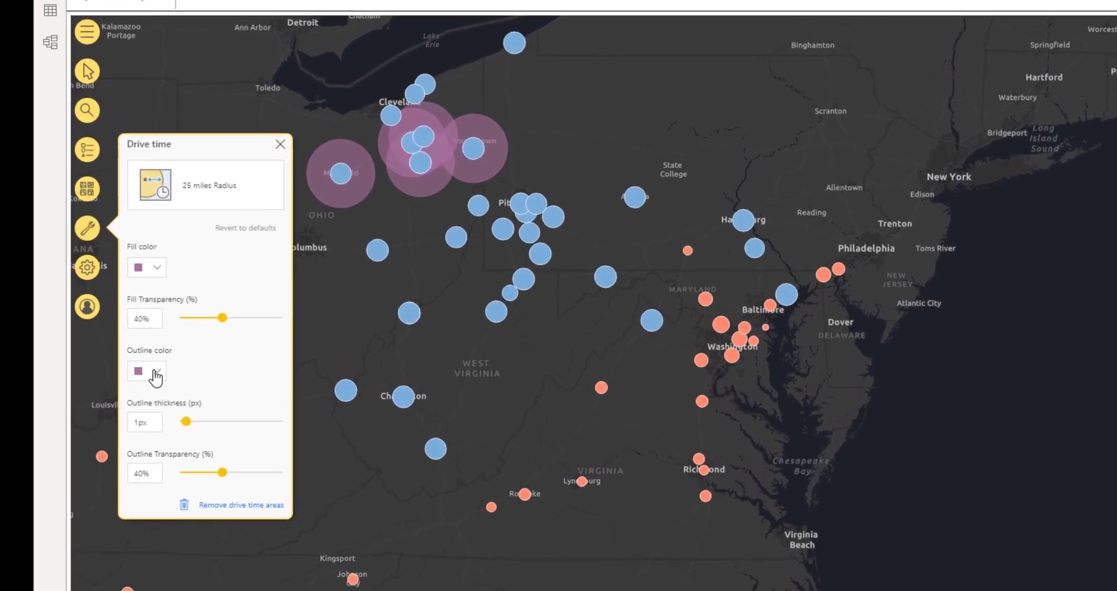
- Set yellow outlines, 18% fill transparency and 2px outline thickness, then remove the areas
click(131, 373)
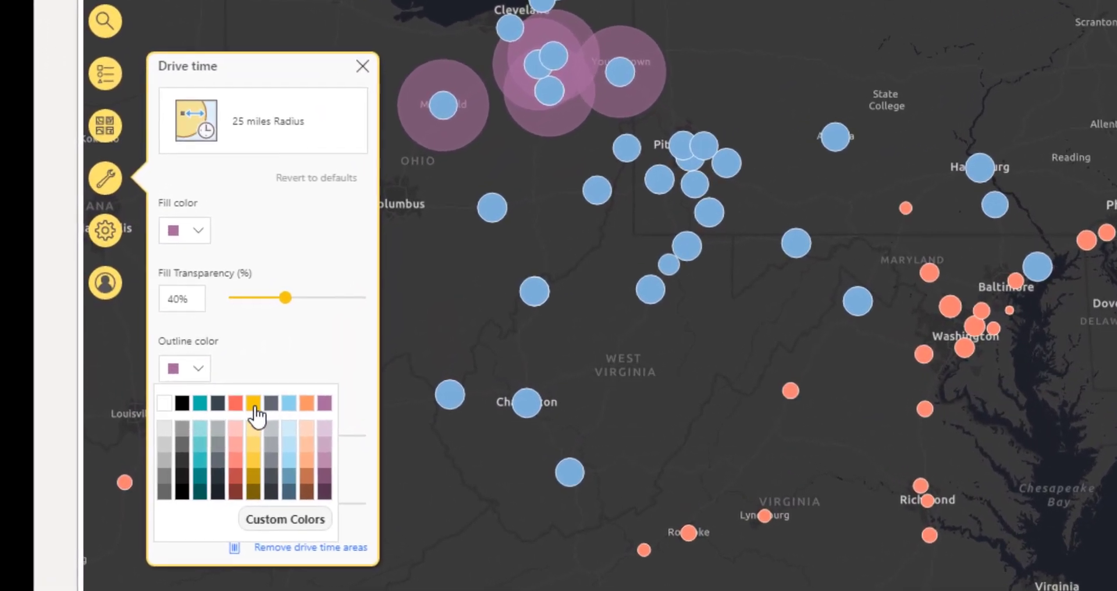
click(214, 398)
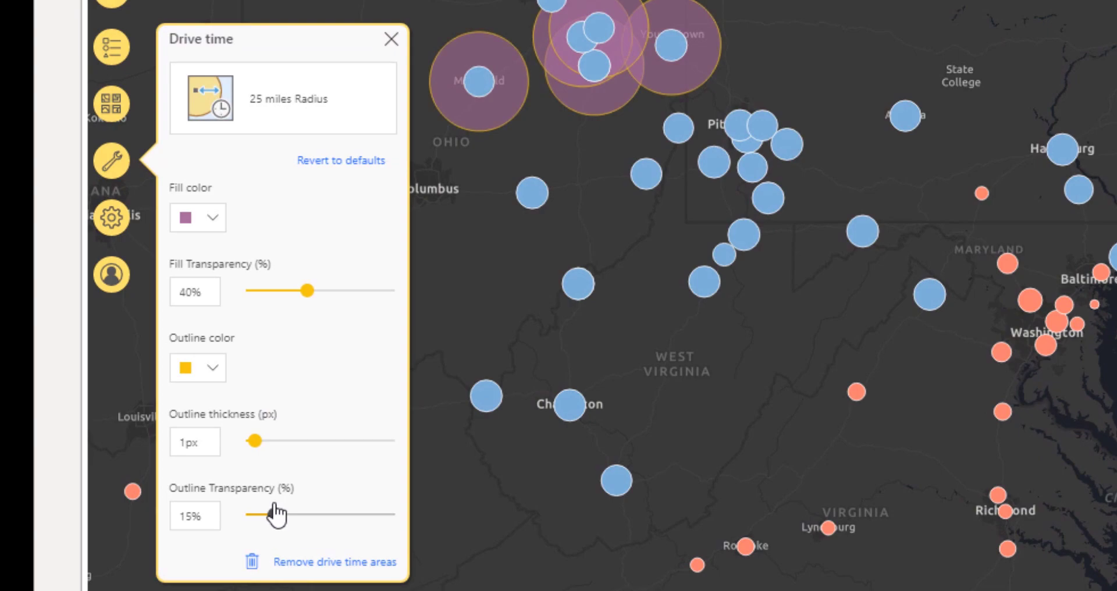
drag(305, 294, 277, 298)
drag(254, 445, 274, 449)
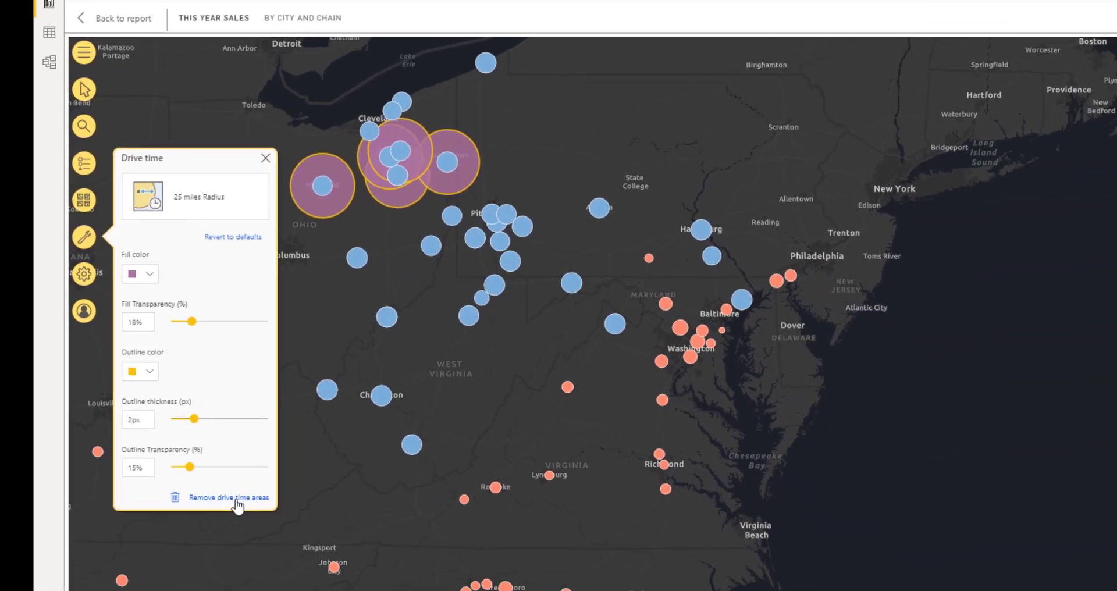
click(230, 498)
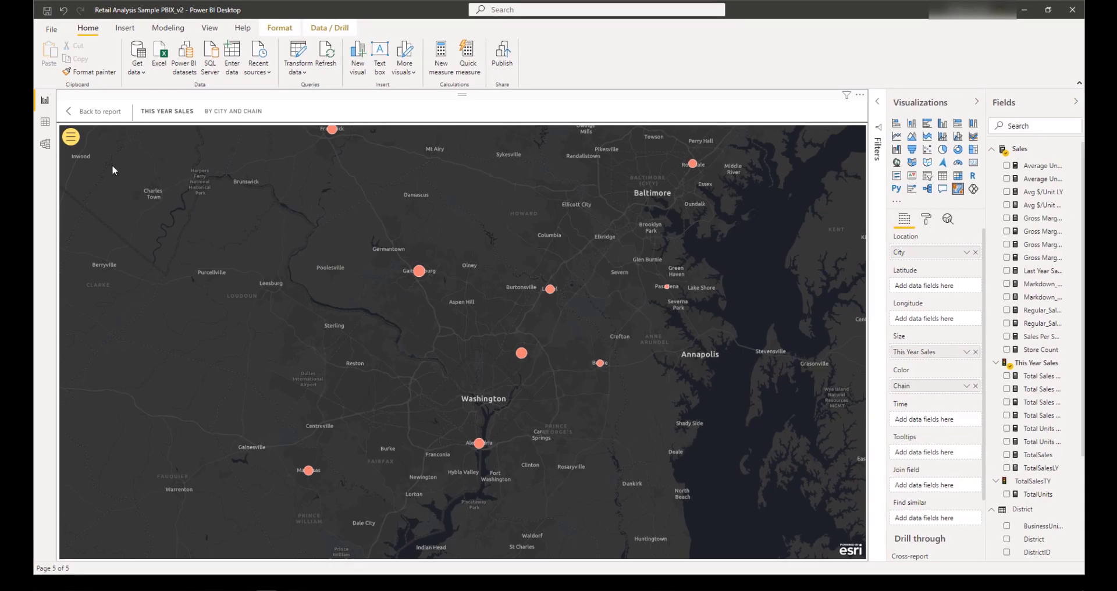
- Start a drive-time analysis from the Frederick, Gaithersburg, College Park and a fourth store
click(71, 137)
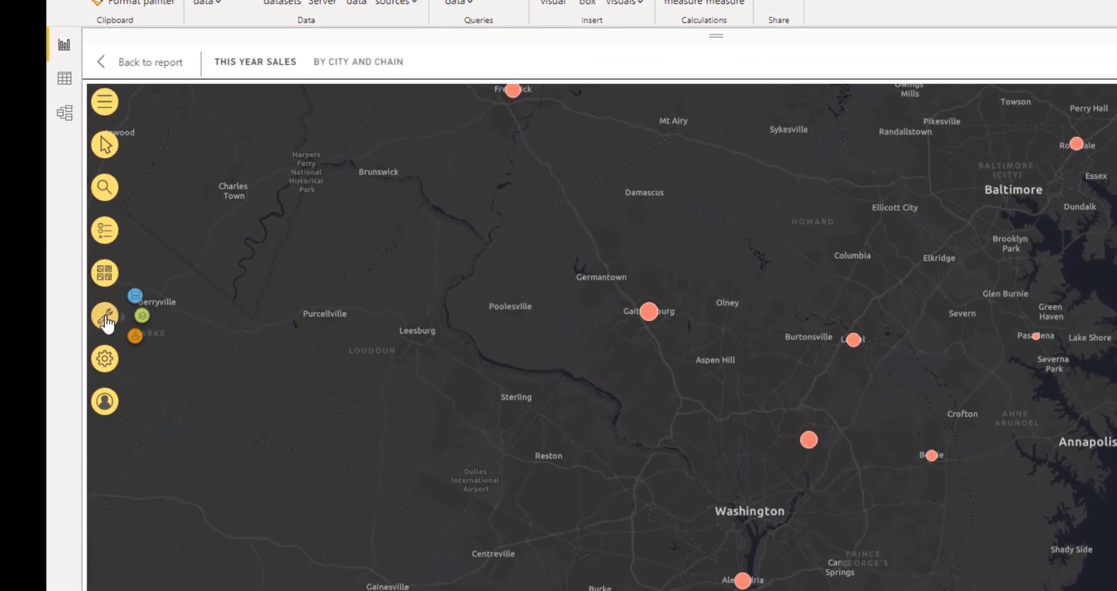
click(144, 348)
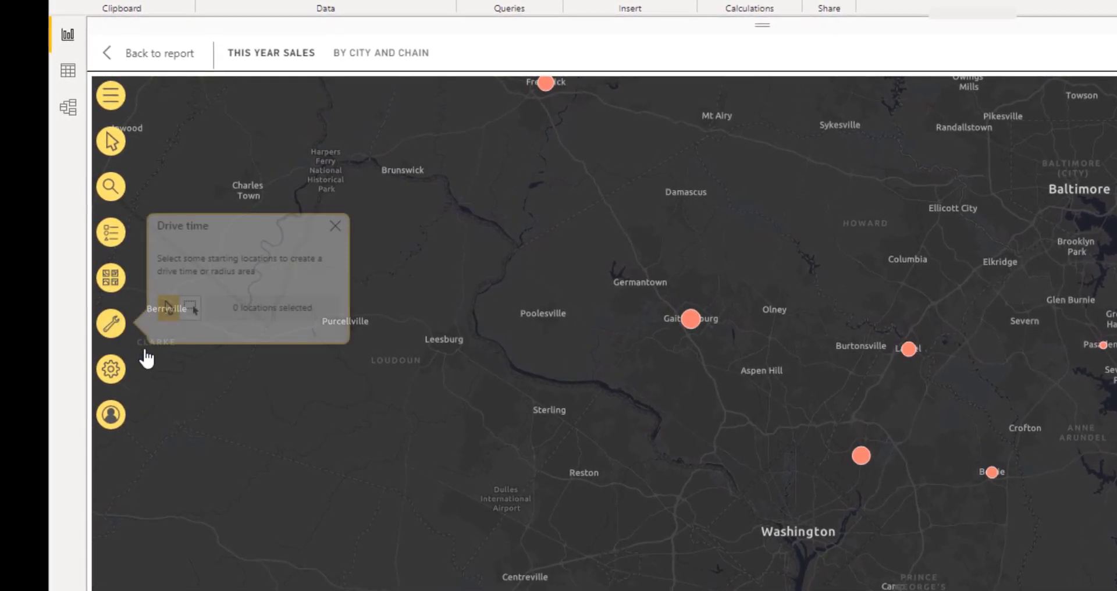
click(547, 84)
click(691, 319)
click(861, 455)
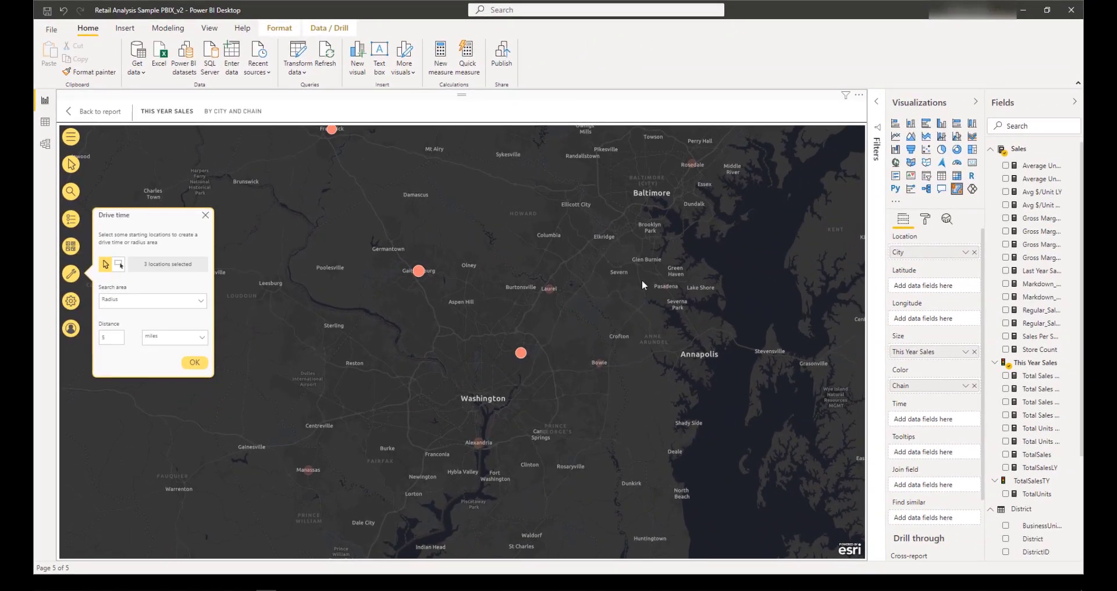
click(692, 165)
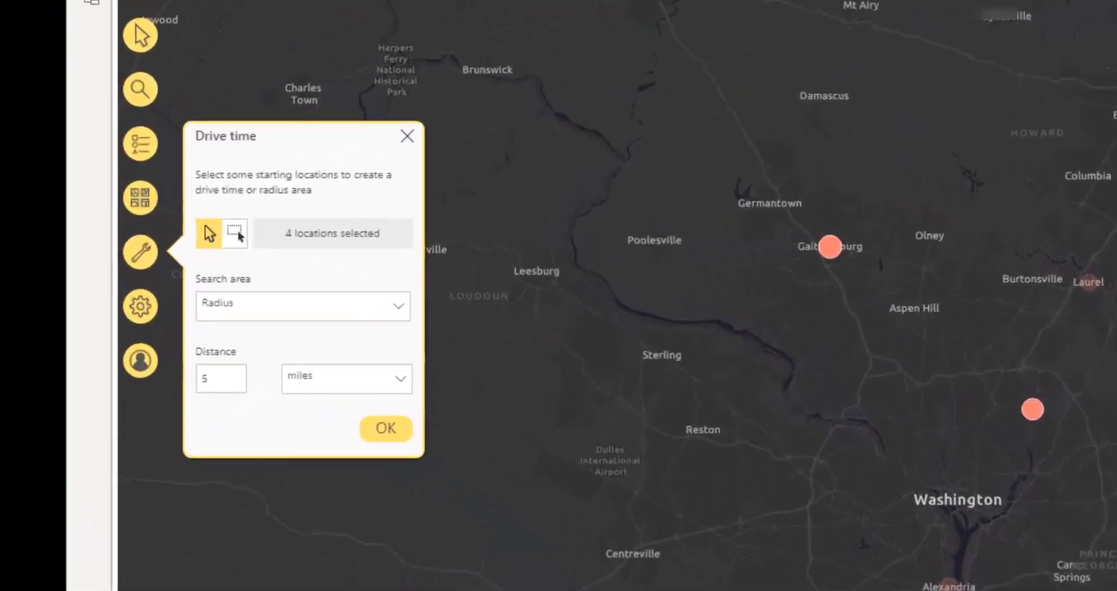
- Set the search area to Drive time with 15 minutes and create the areas
click(175, 300)
click(384, 373)
key(ctrl+a)
text(15)
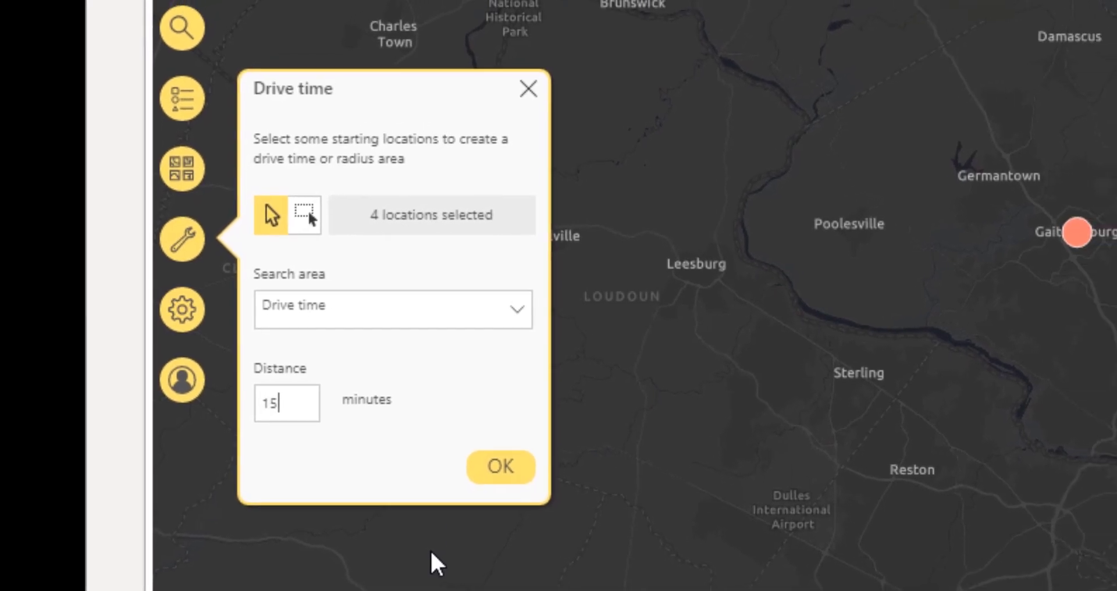
click(499, 469)
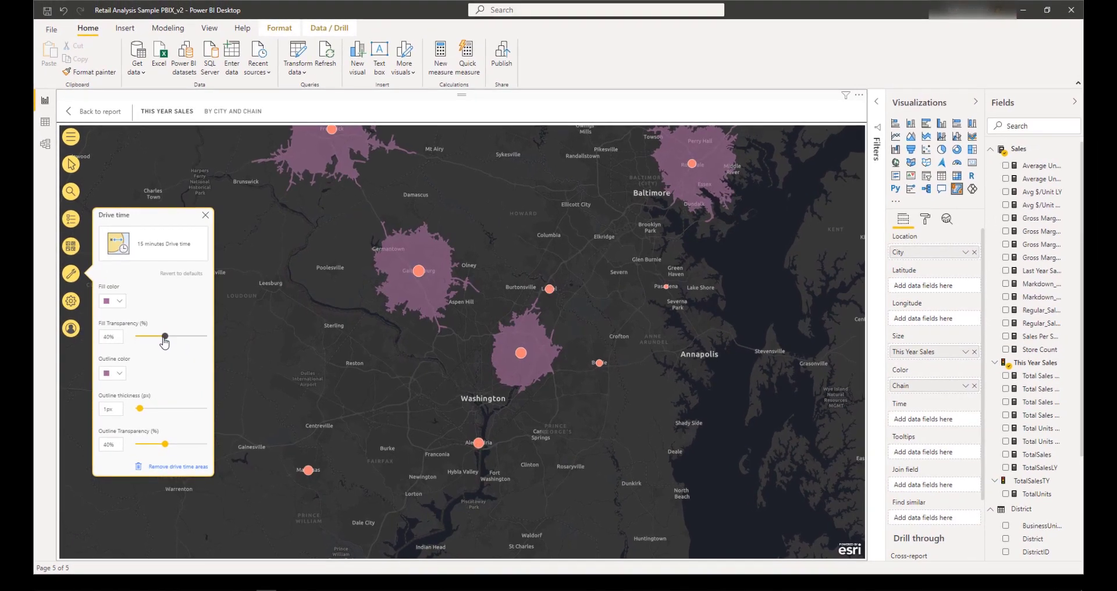
- Give the drive-time areas 15% fill transparency, a yellow fill and a light peach outline
click(151, 341)
click(119, 303)
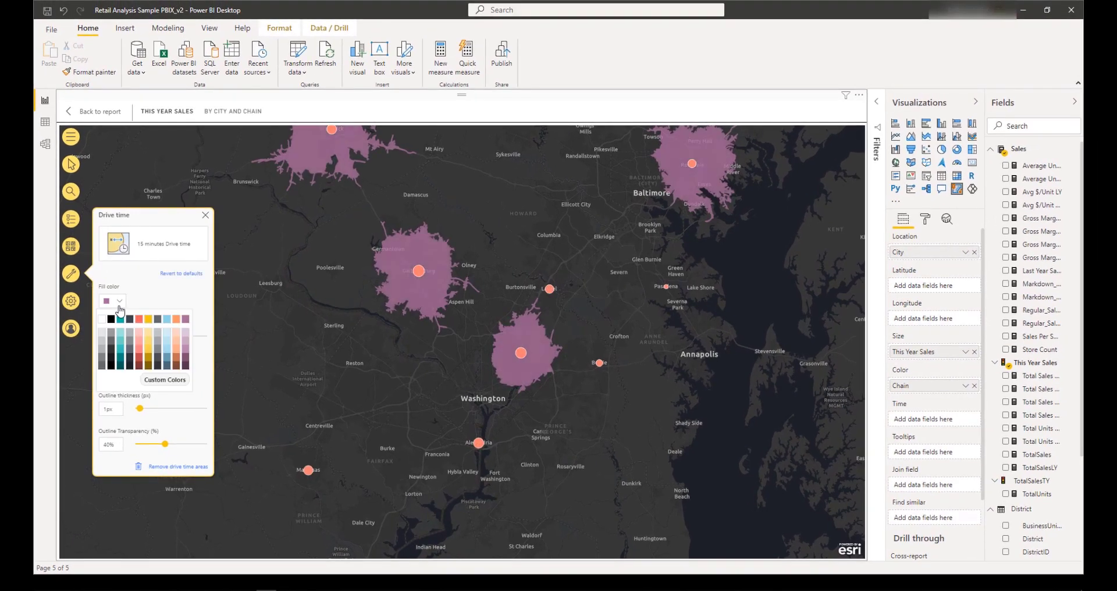
click(148, 320)
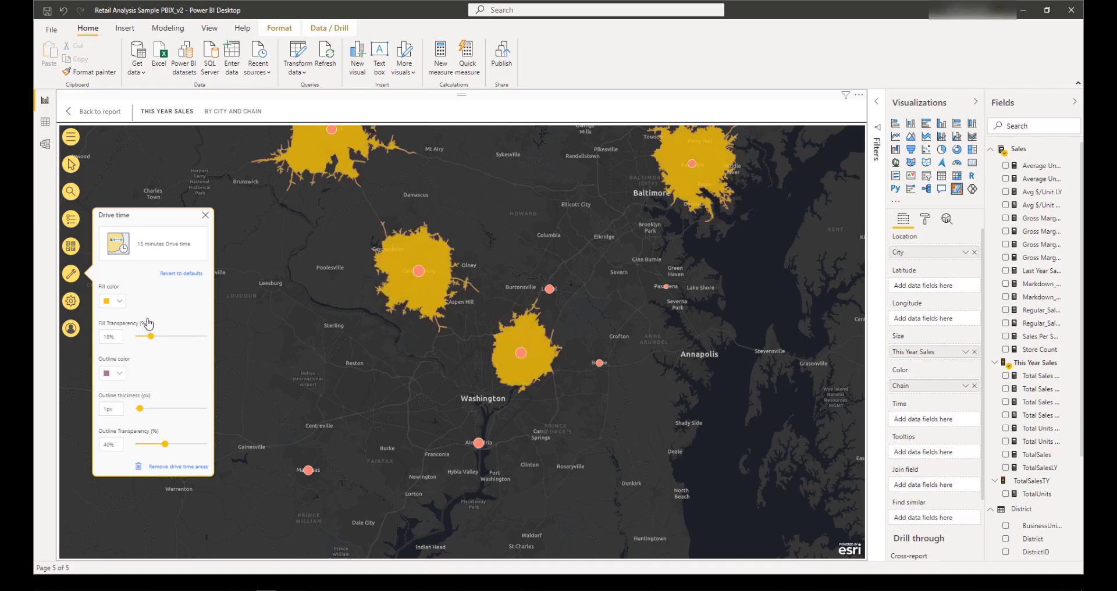
click(122, 376)
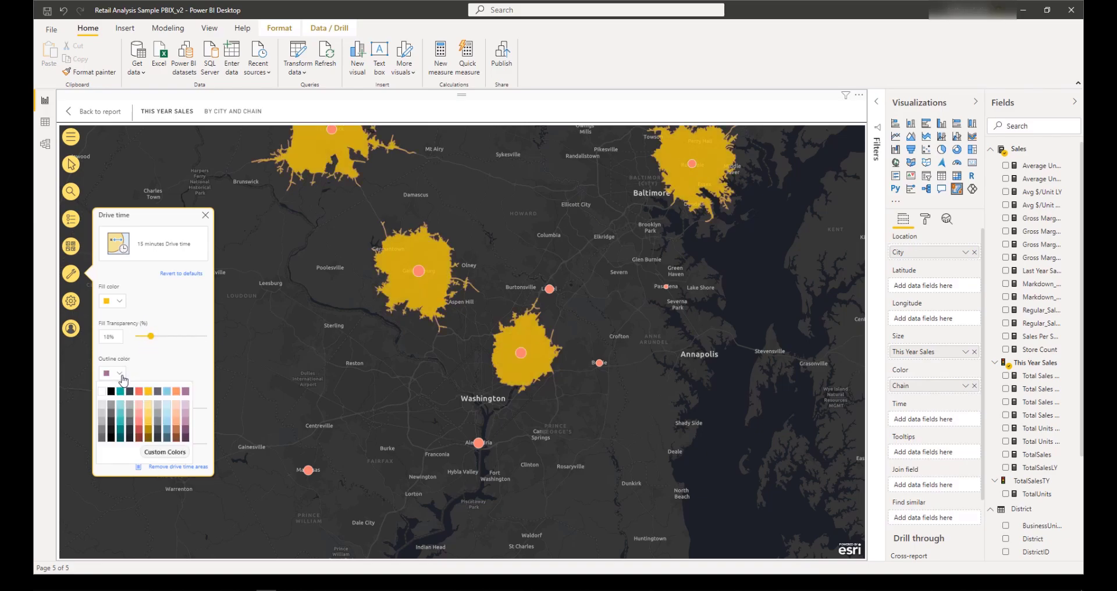
click(178, 428)
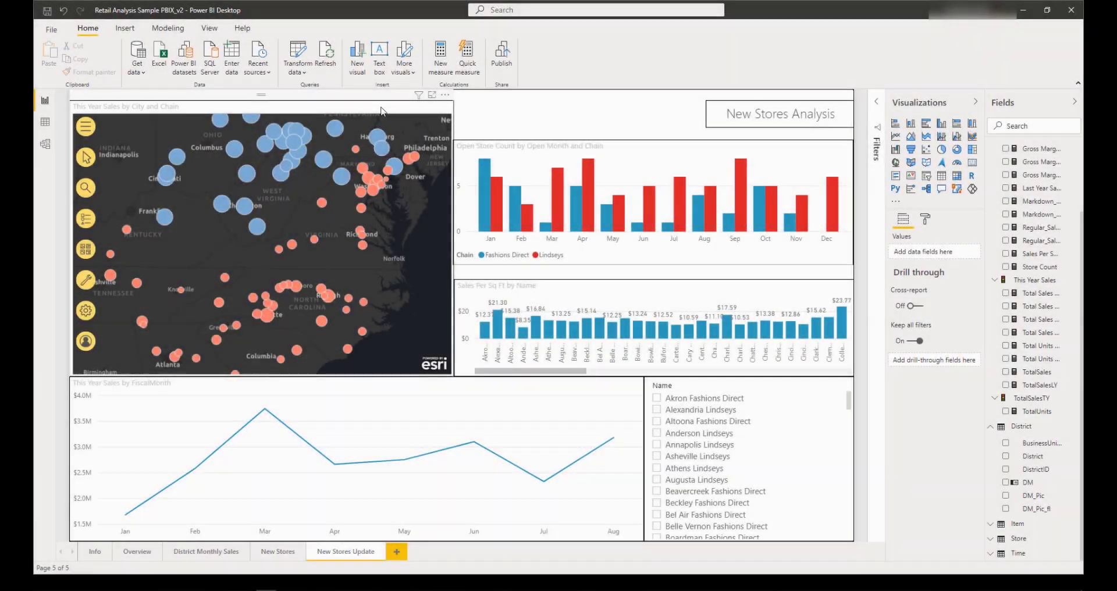
- Select the store sales map visual on the New Stores Update page
click(381, 112)
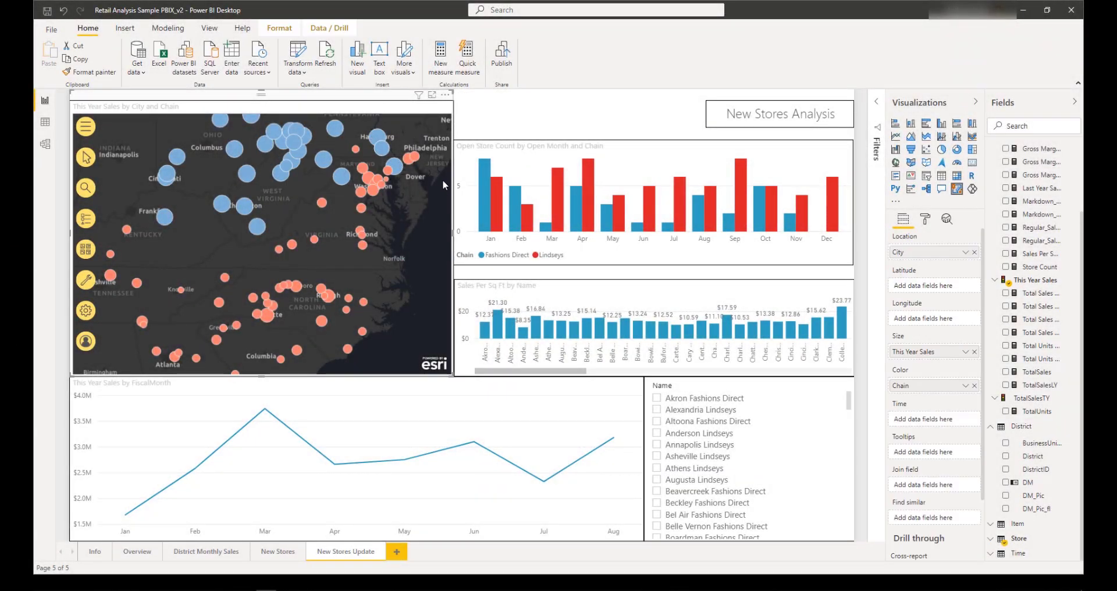
click(487, 205)
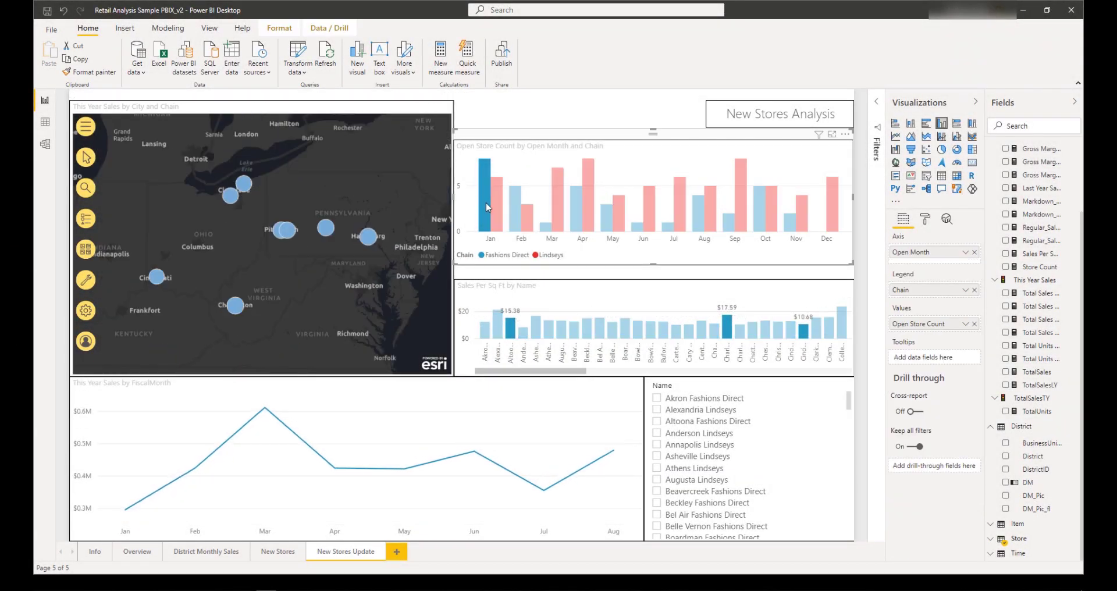
click(560, 205)
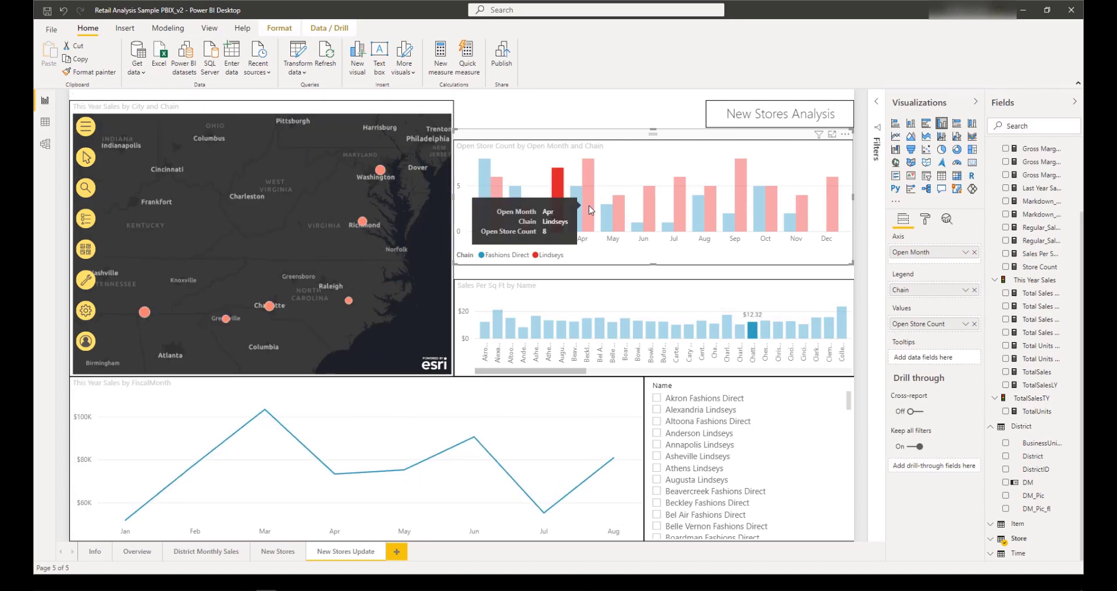
click(589, 205)
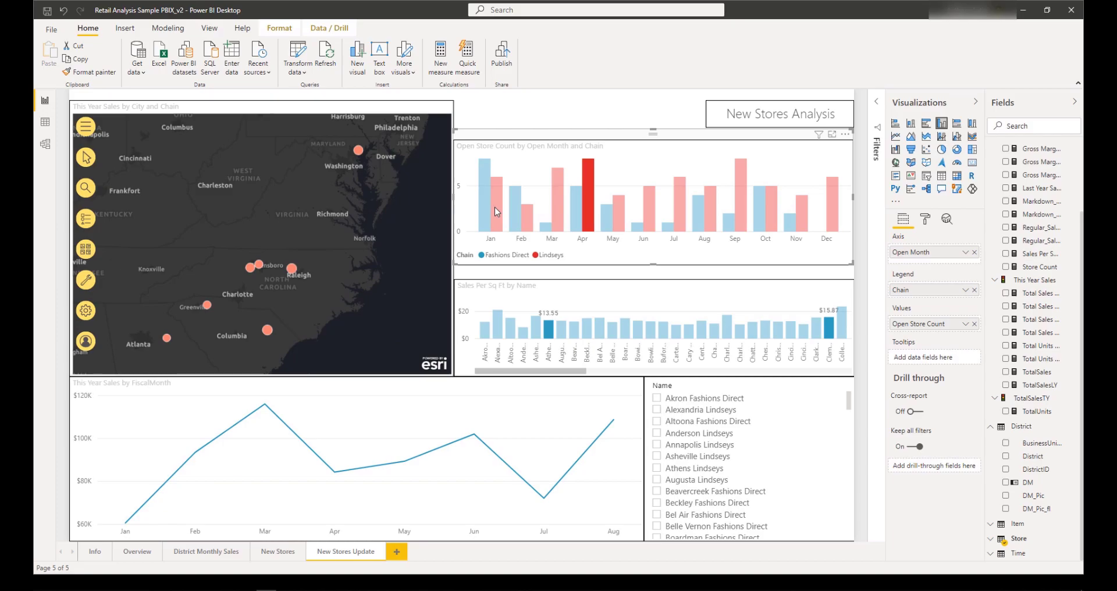
ctrl+click(494, 206)
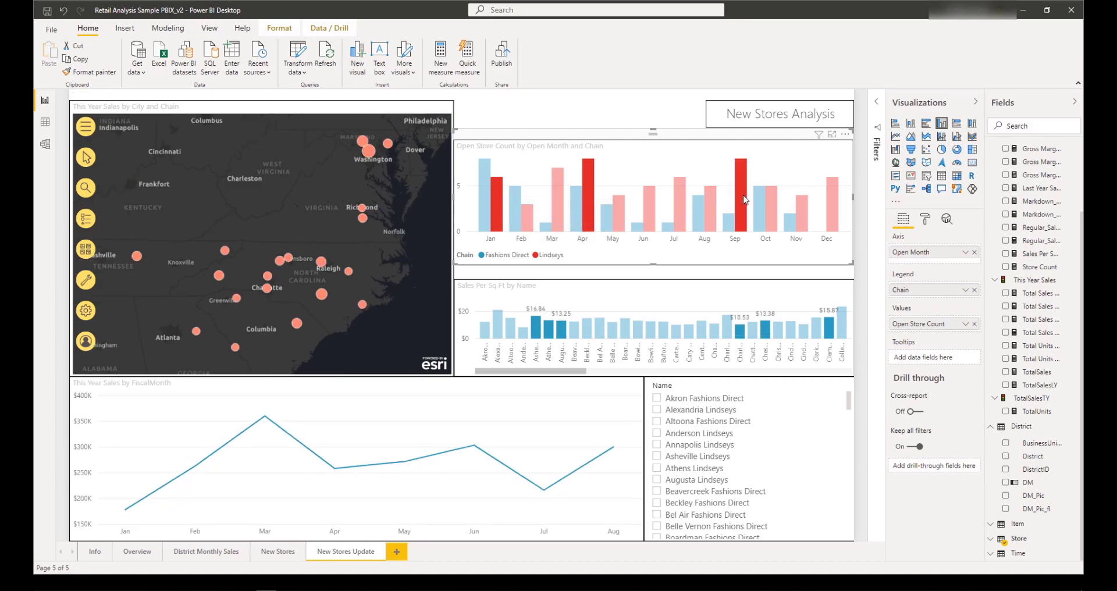
ctrl+click(681, 218)
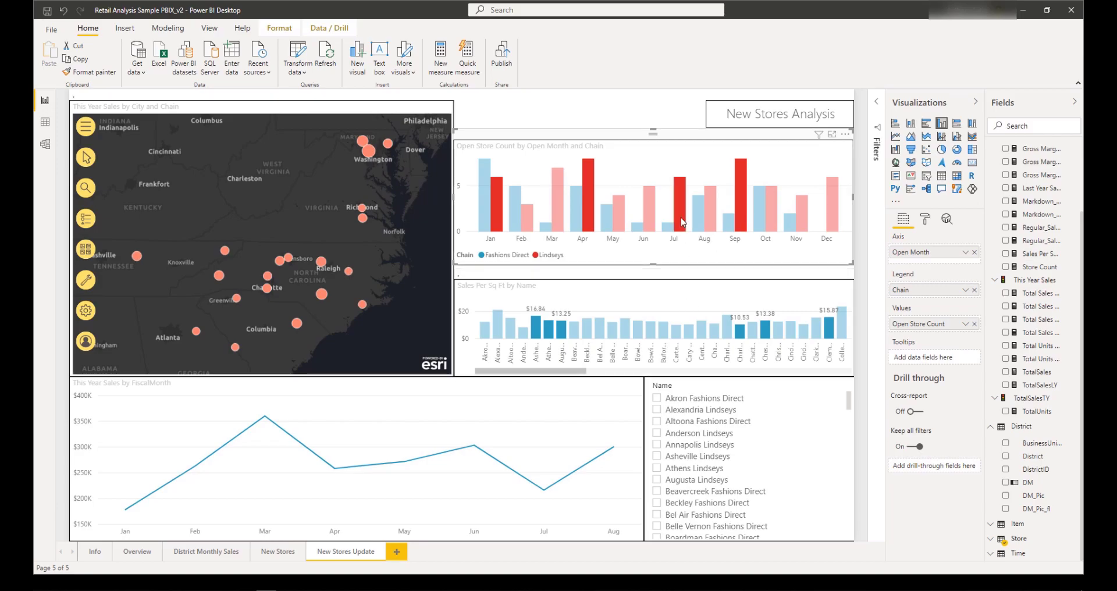
click(667, 188)
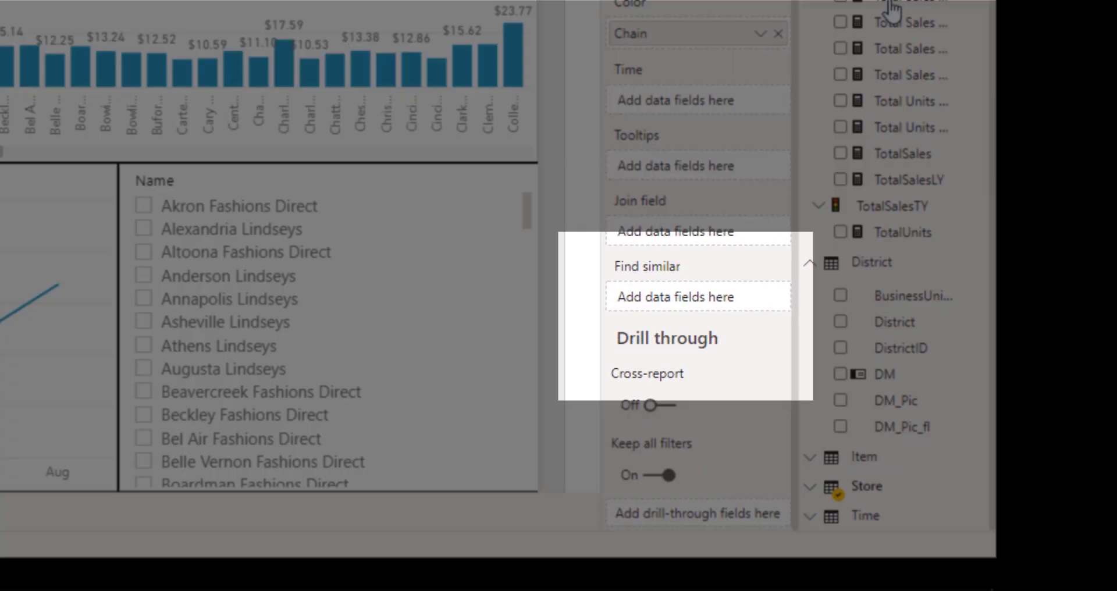
- Add Total Sales Var, Total Sales Var %, Total Units Last Year and TotalSalesLY to the map's Find similar well
drag(948, 133, 828, 341)
drag(742, 271, 683, 304)
drag(894, 27, 706, 316)
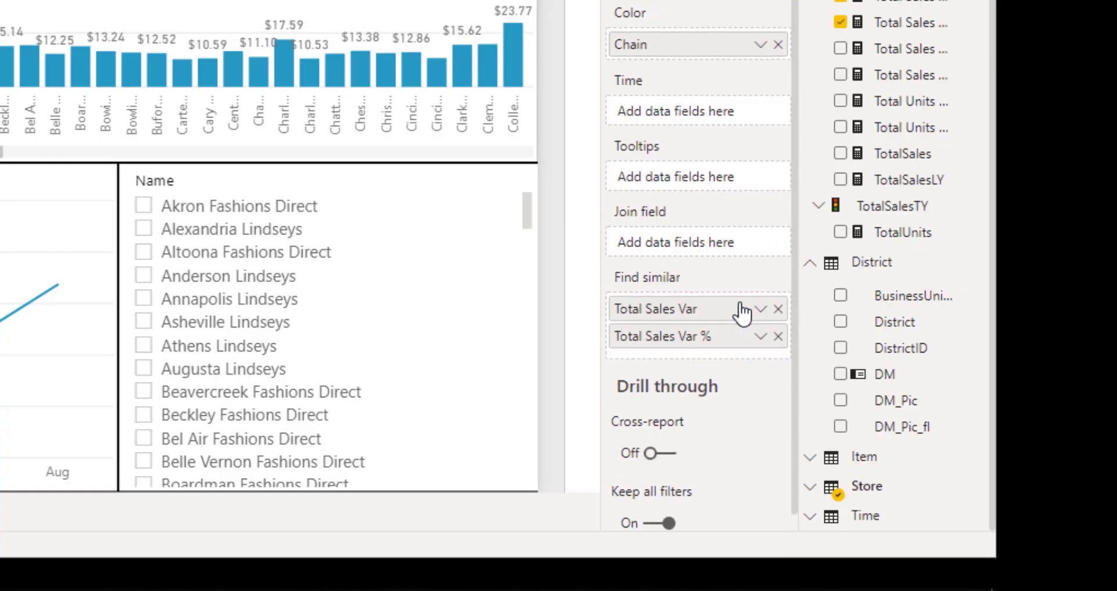
drag(911, 107, 712, 349)
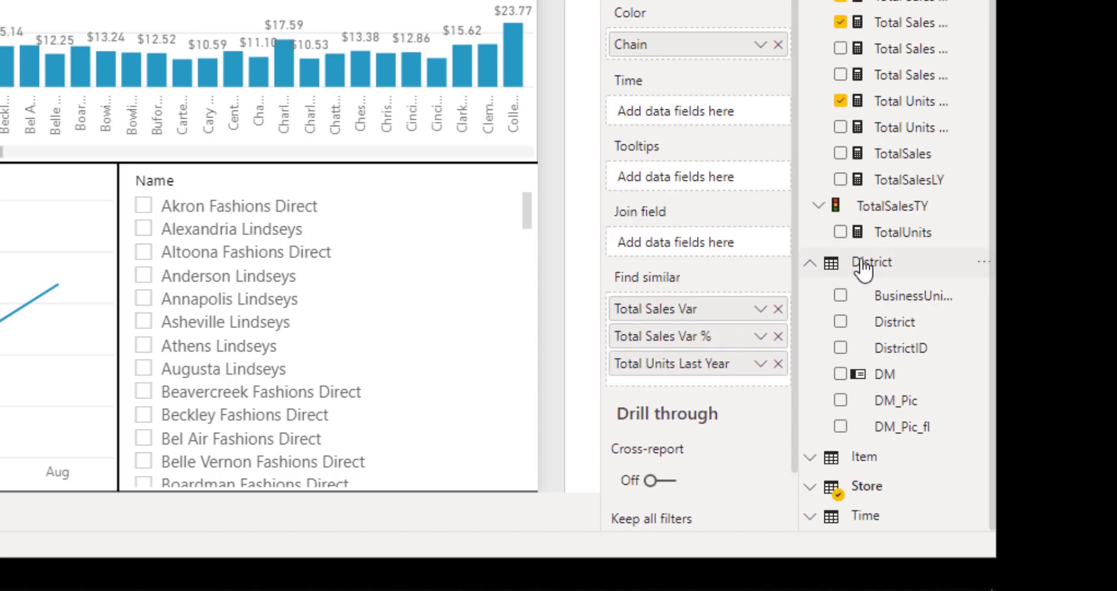
drag(896, 182, 715, 348)
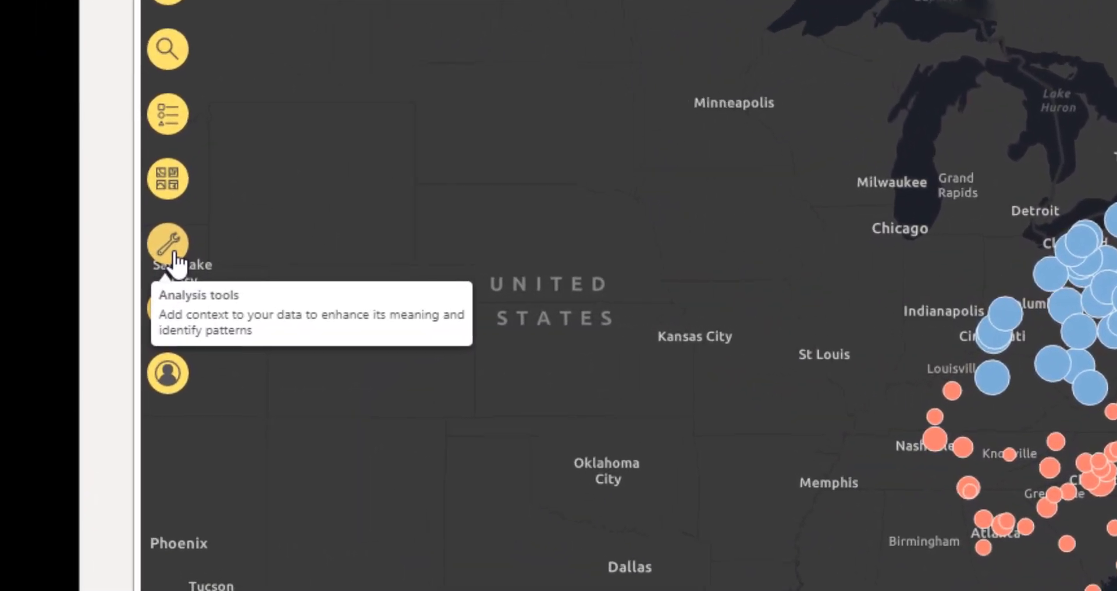
- Open the map's Find similar analysis panel from the Analysis tools, showing the four similarity measures
click(72, 276)
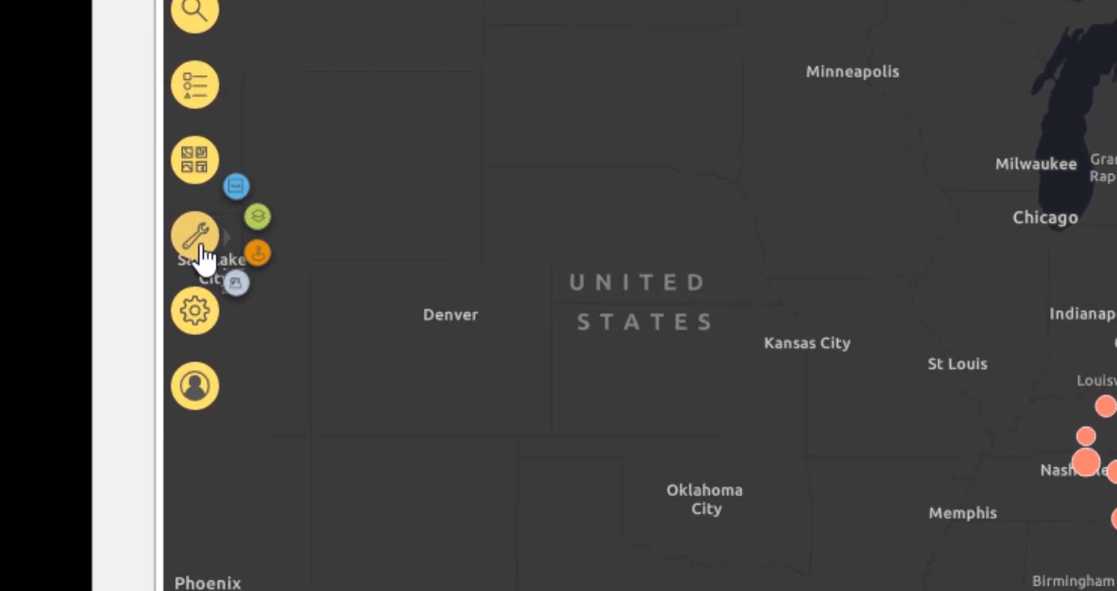
click(241, 293)
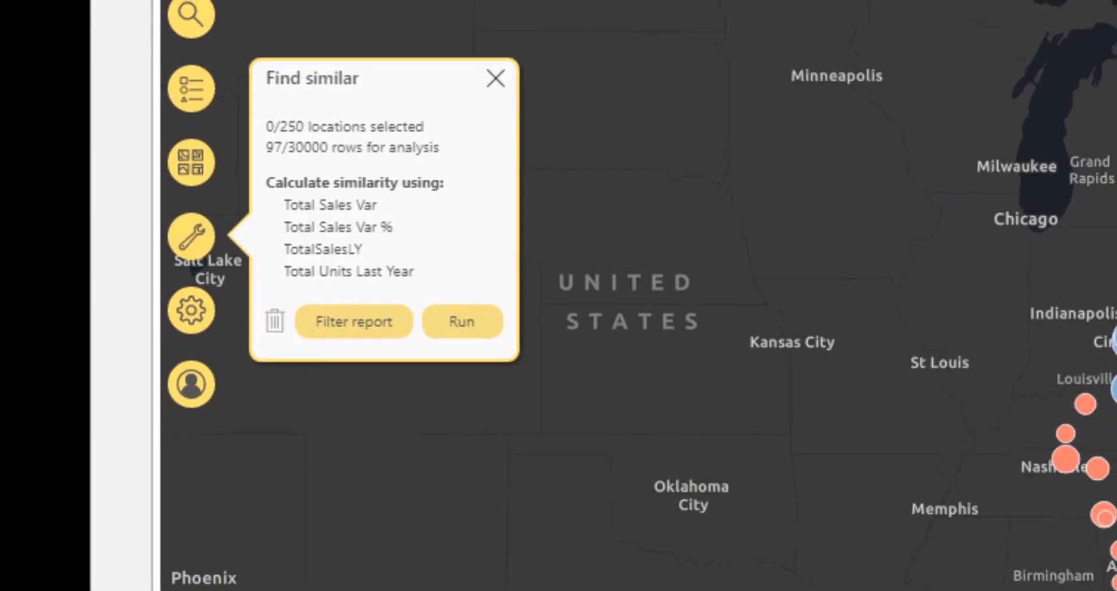
scroll(1041, 319, up, 5)
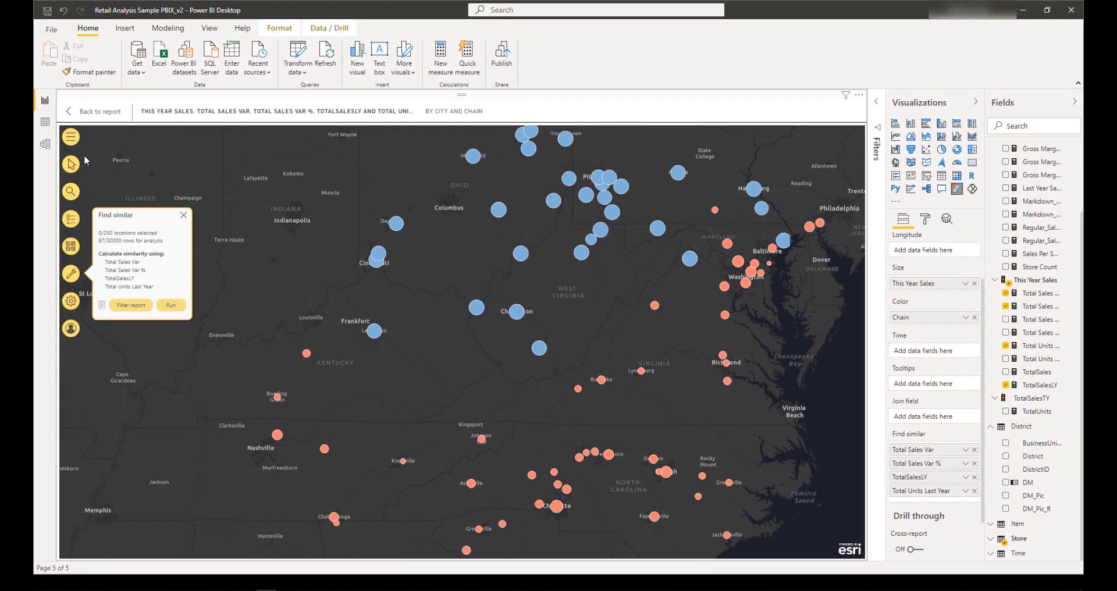
- Box-select five Ohio–Kentucky stores and run Find similar to rank ten matching stores
click(93, 170)
drag(351, 197, 491, 362)
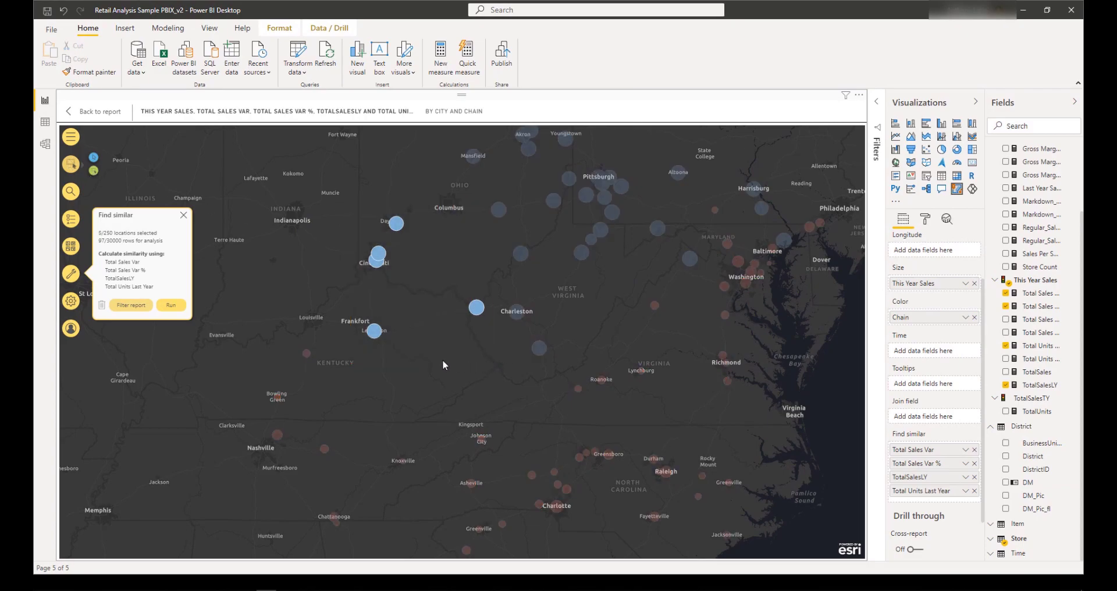
click(176, 306)
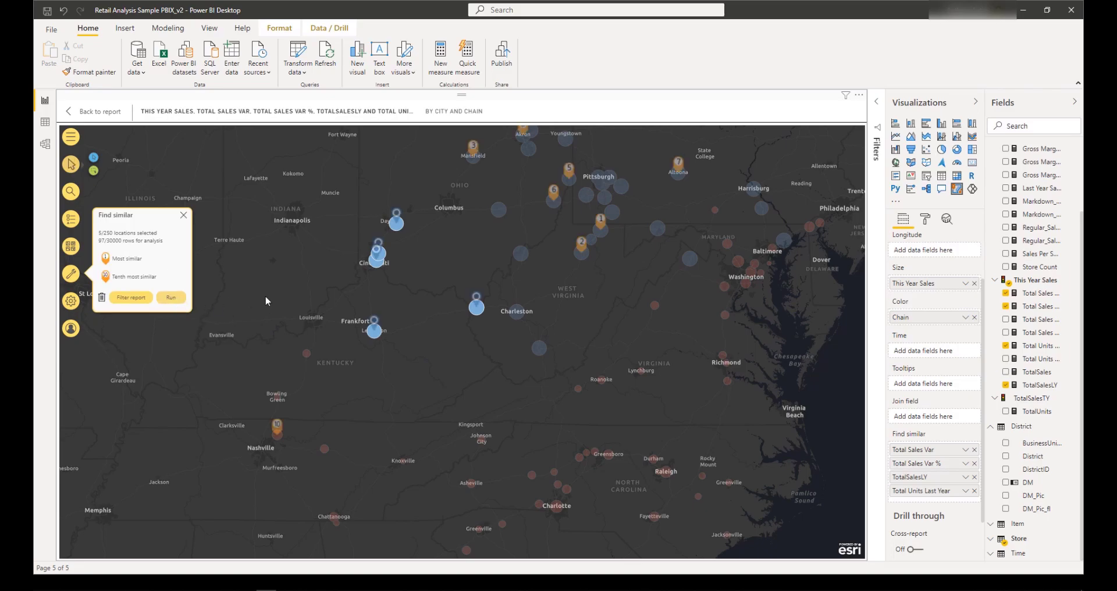
scroll(303, 297, down, 2)
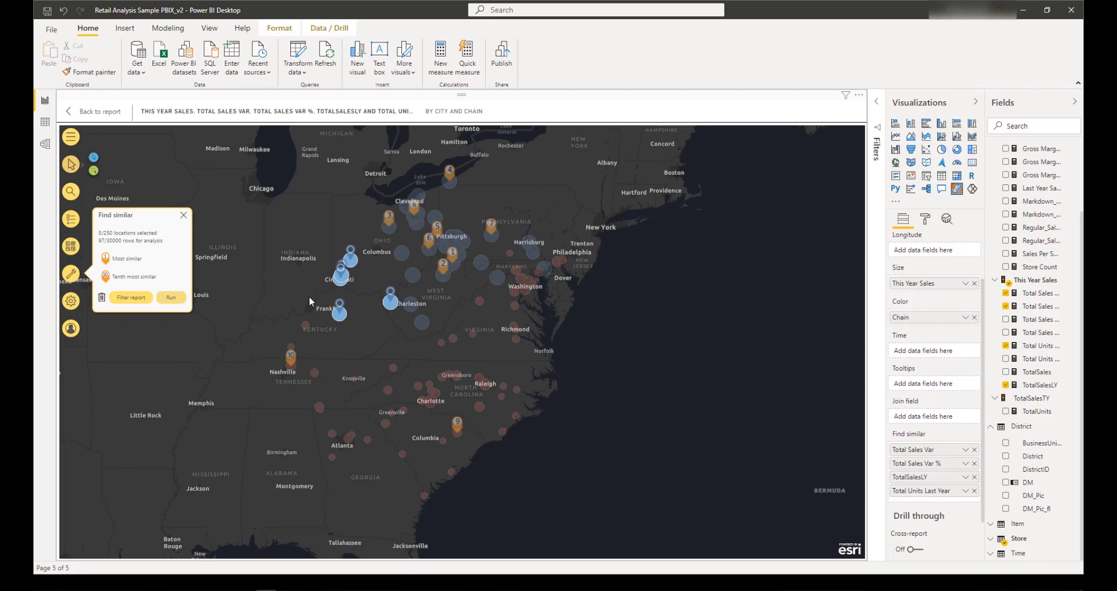
click(184, 217)
drag(268, 310, 267, 307)
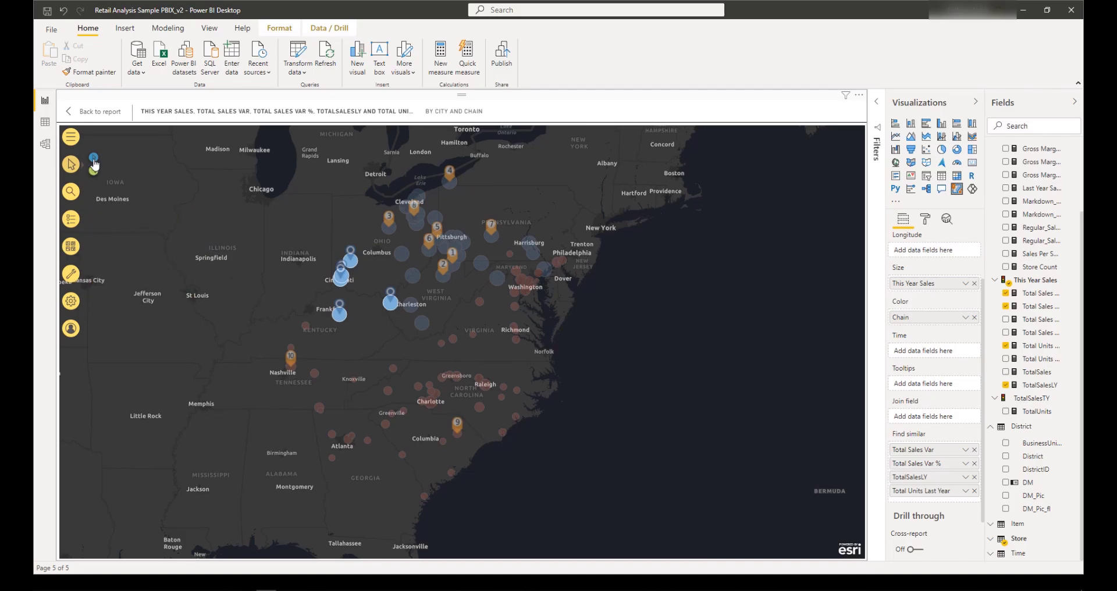